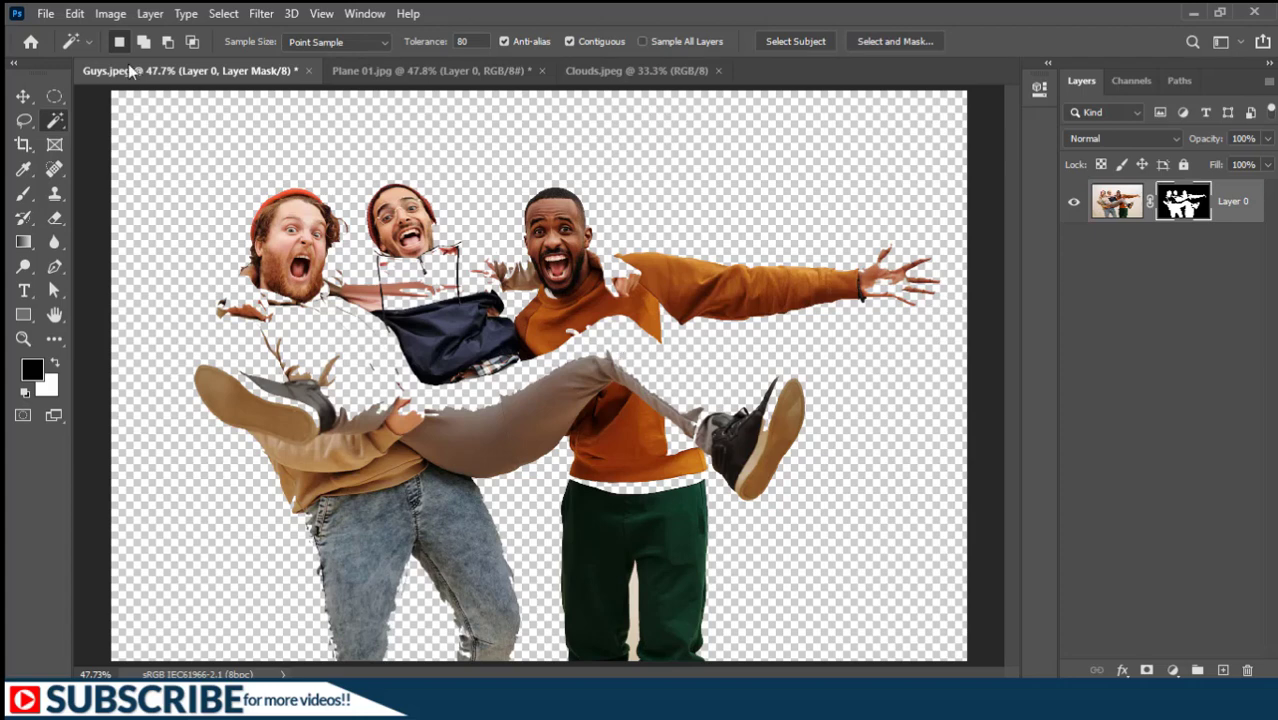
Revert Guys.jpeg to its last saved version and start a Color Range selection on the restored photo.
click(45, 13)
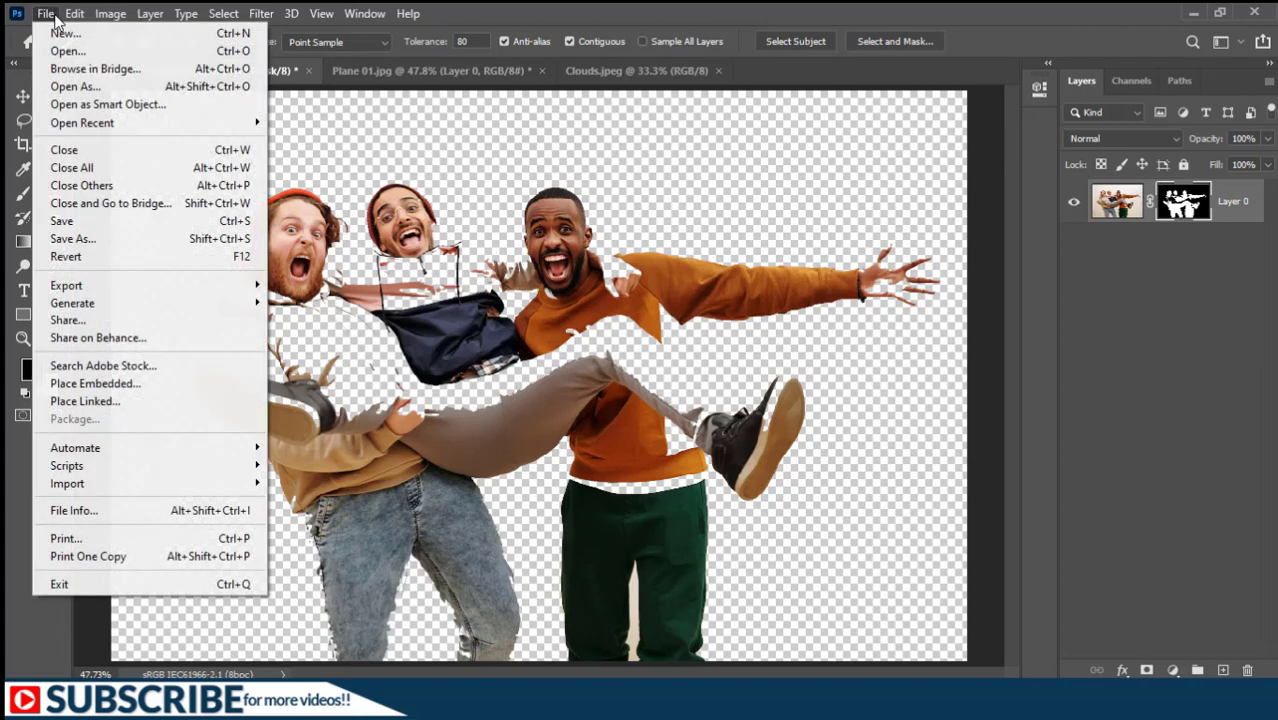
click(95, 257)
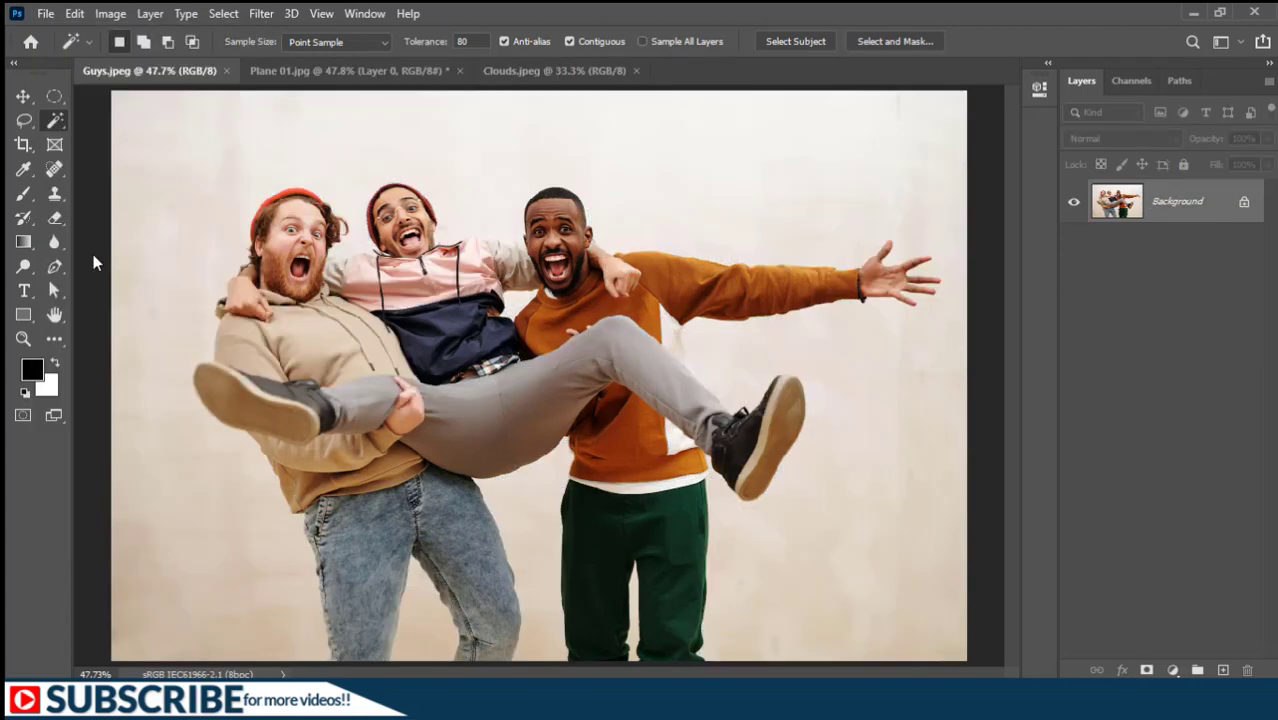
click(223, 13)
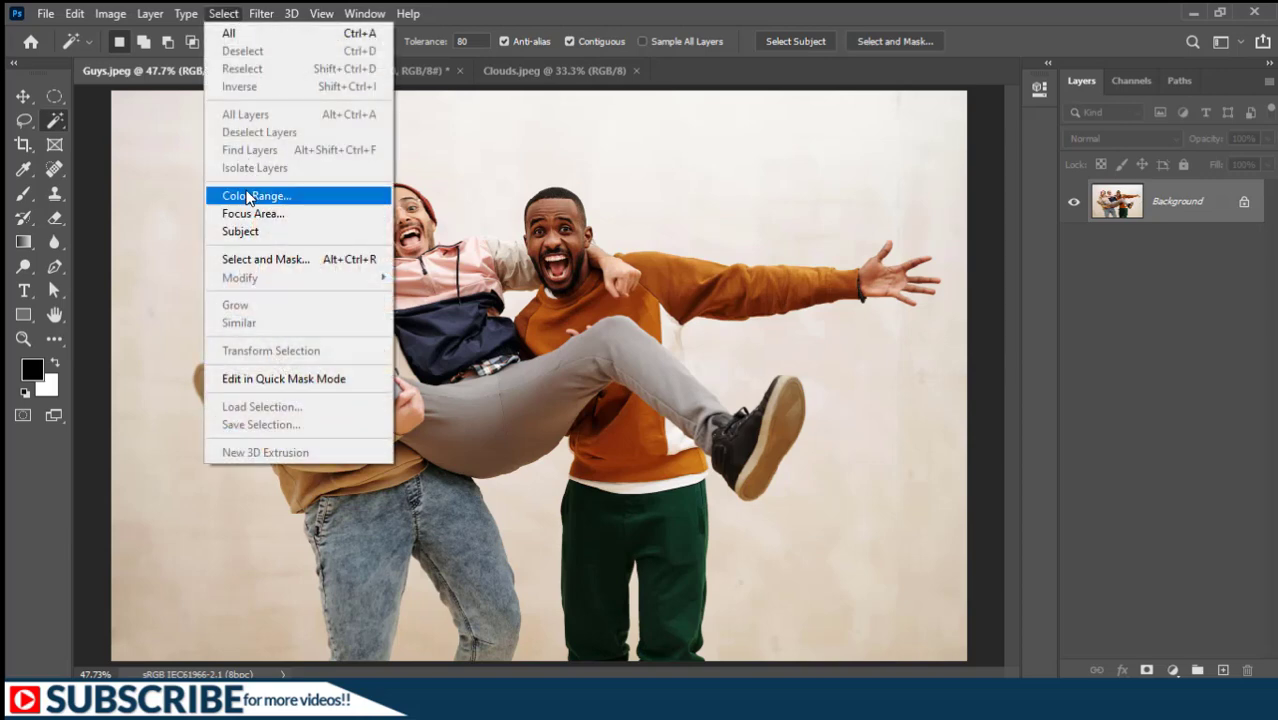
click(248, 197)
drag(827, 106, 770, 100)
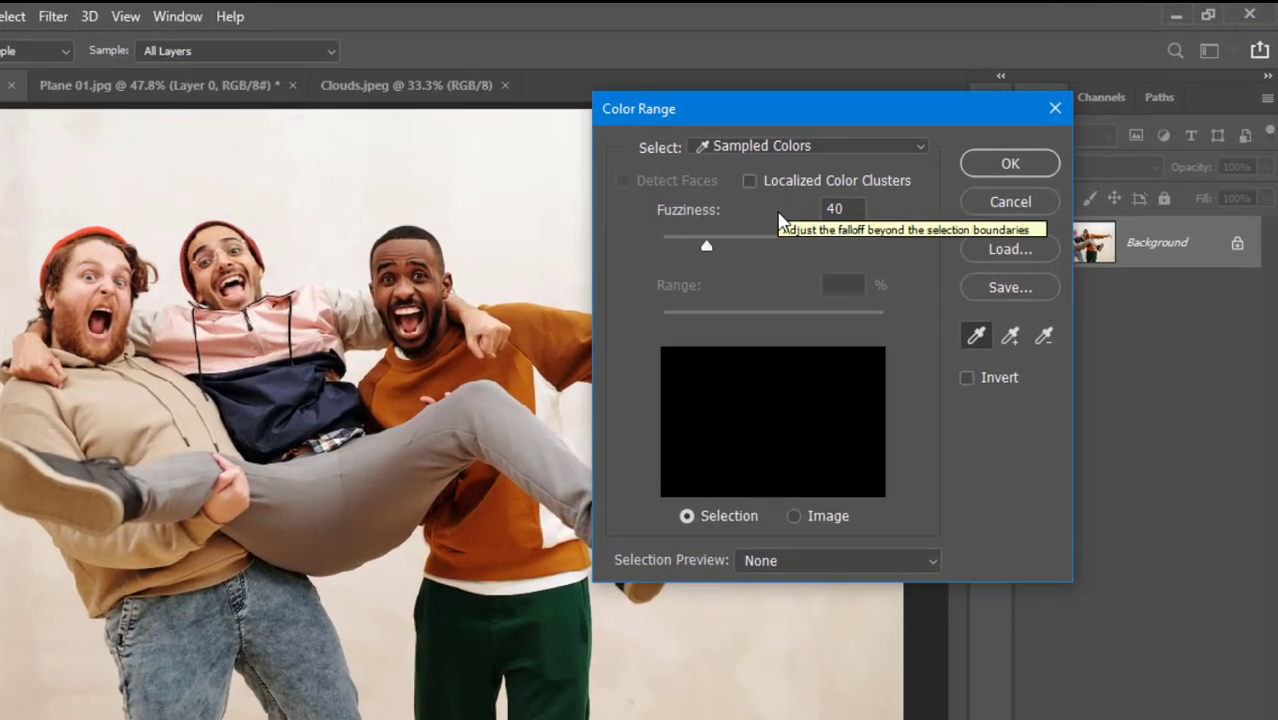
Preview the Magentas, Greens and Reds color presets as the basis for the Color Range selection.
click(874, 144)
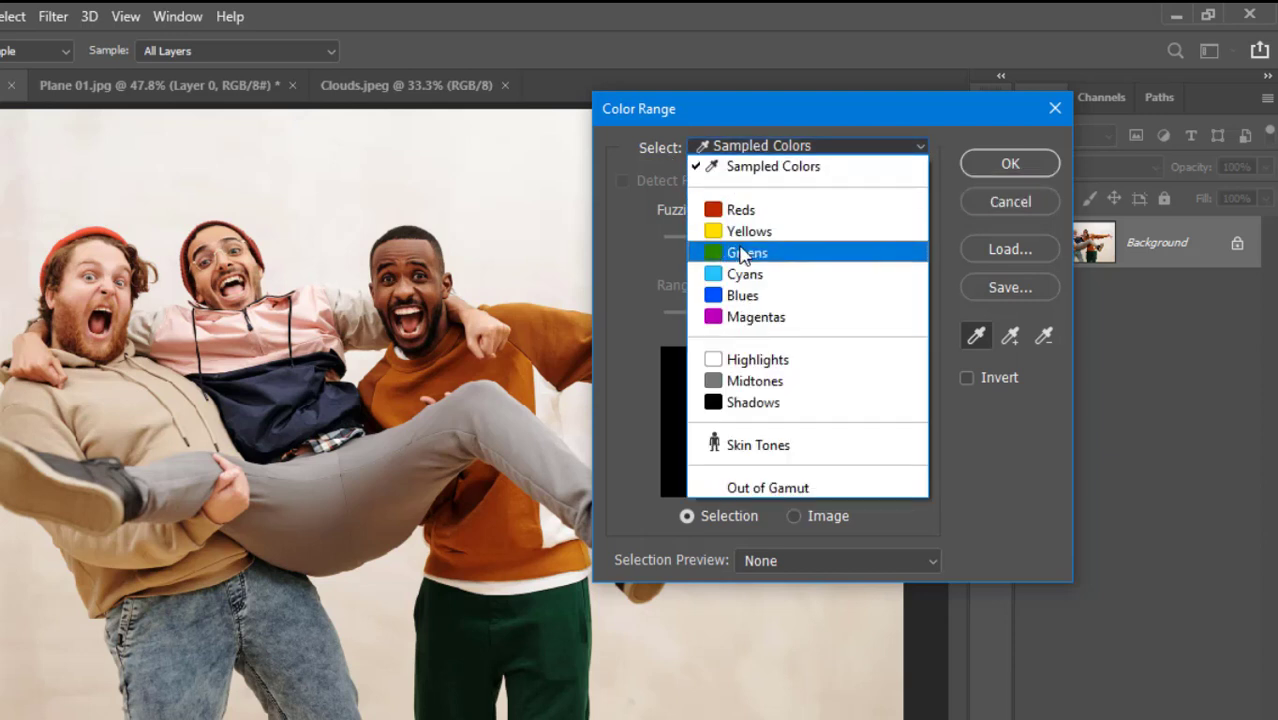
click(743, 318)
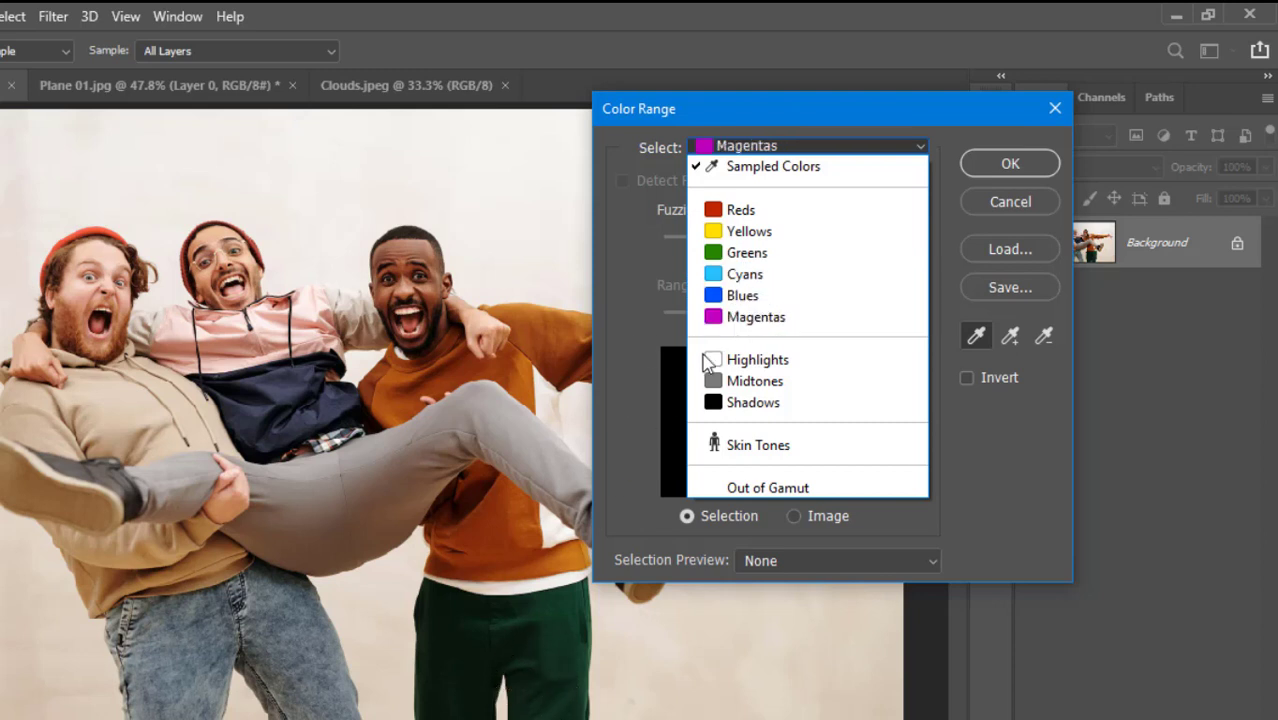
click(748, 256)
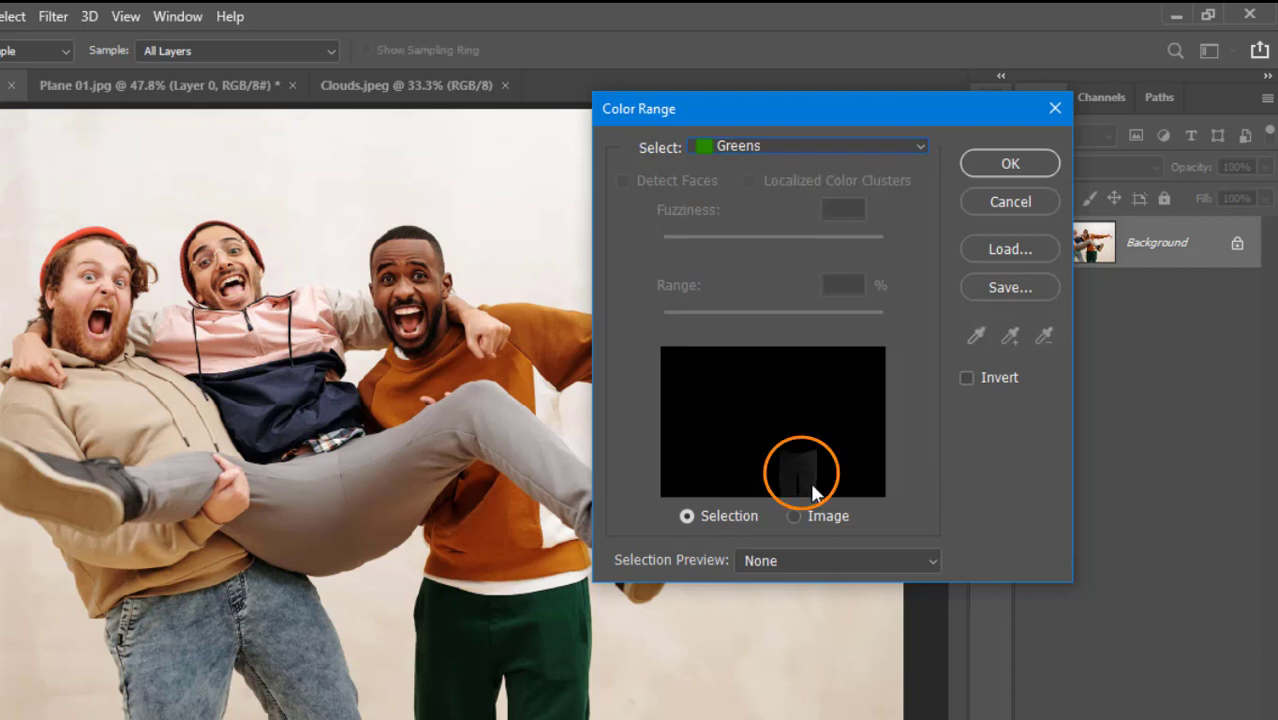
click(740, 148)
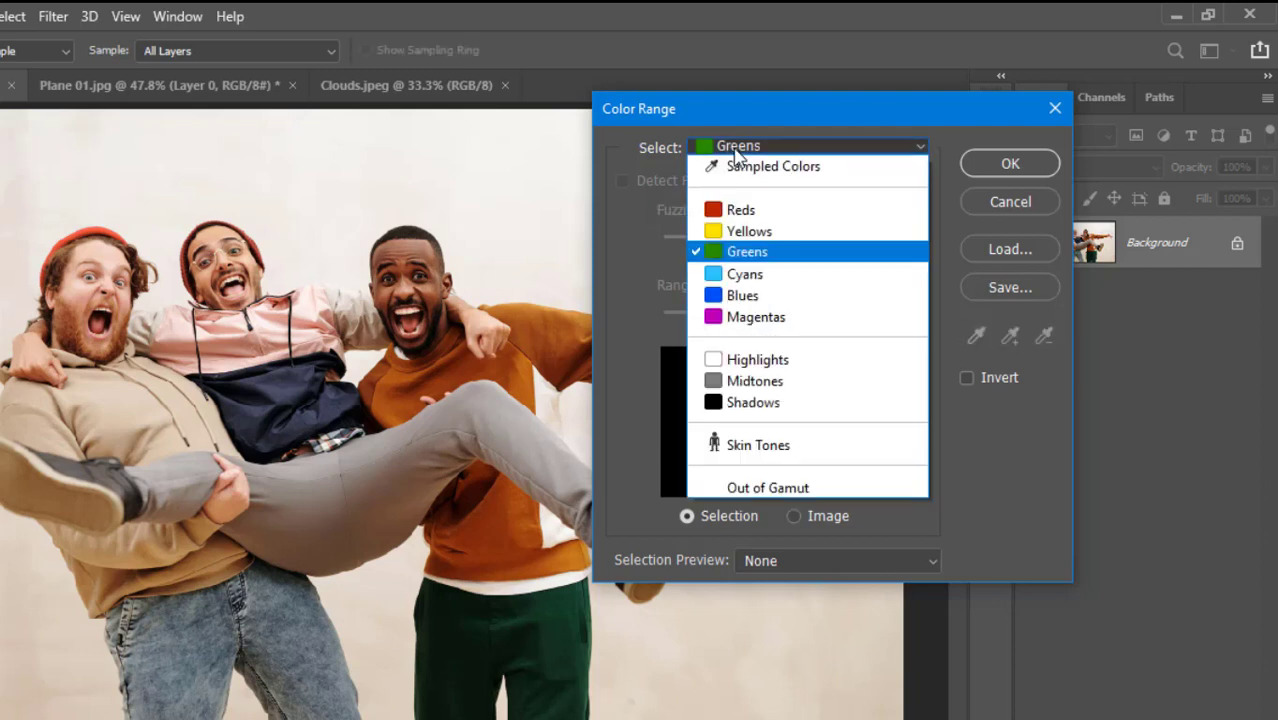
click(740, 210)
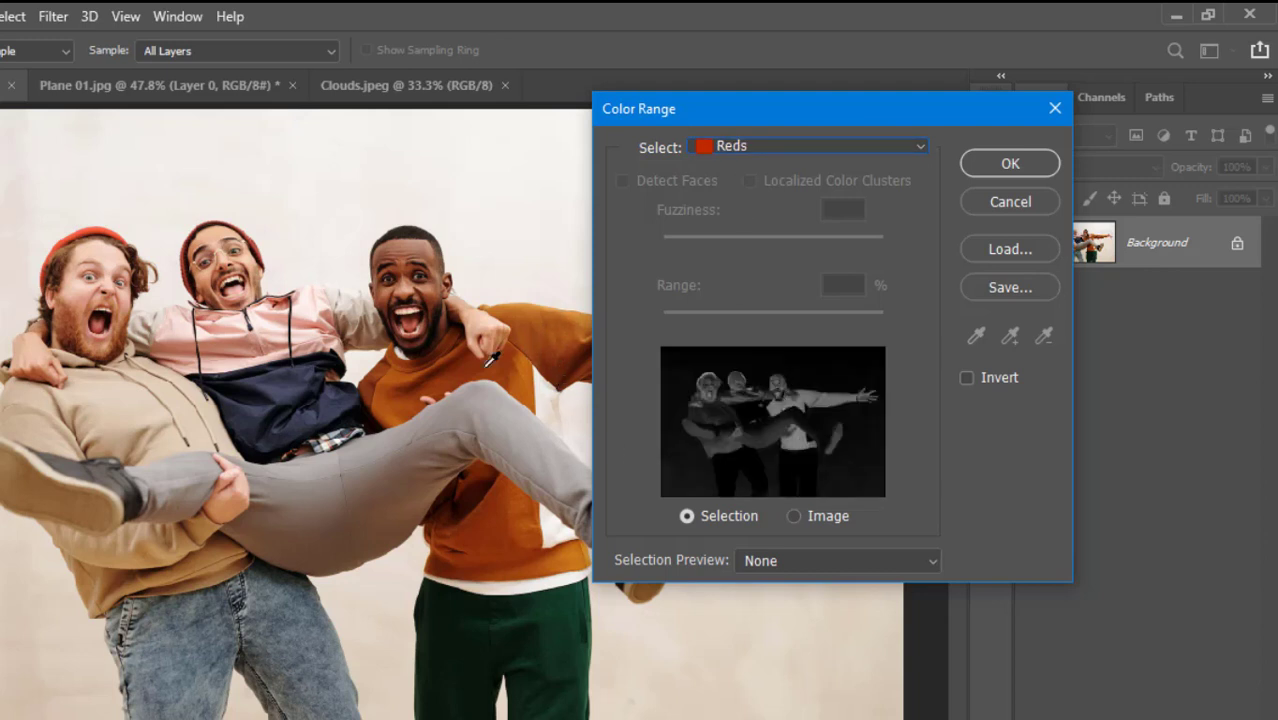
Preview the Highlights, Shadows and Midtones tonal presets, and return the selection basis to Sampled Colors.
click(737, 145)
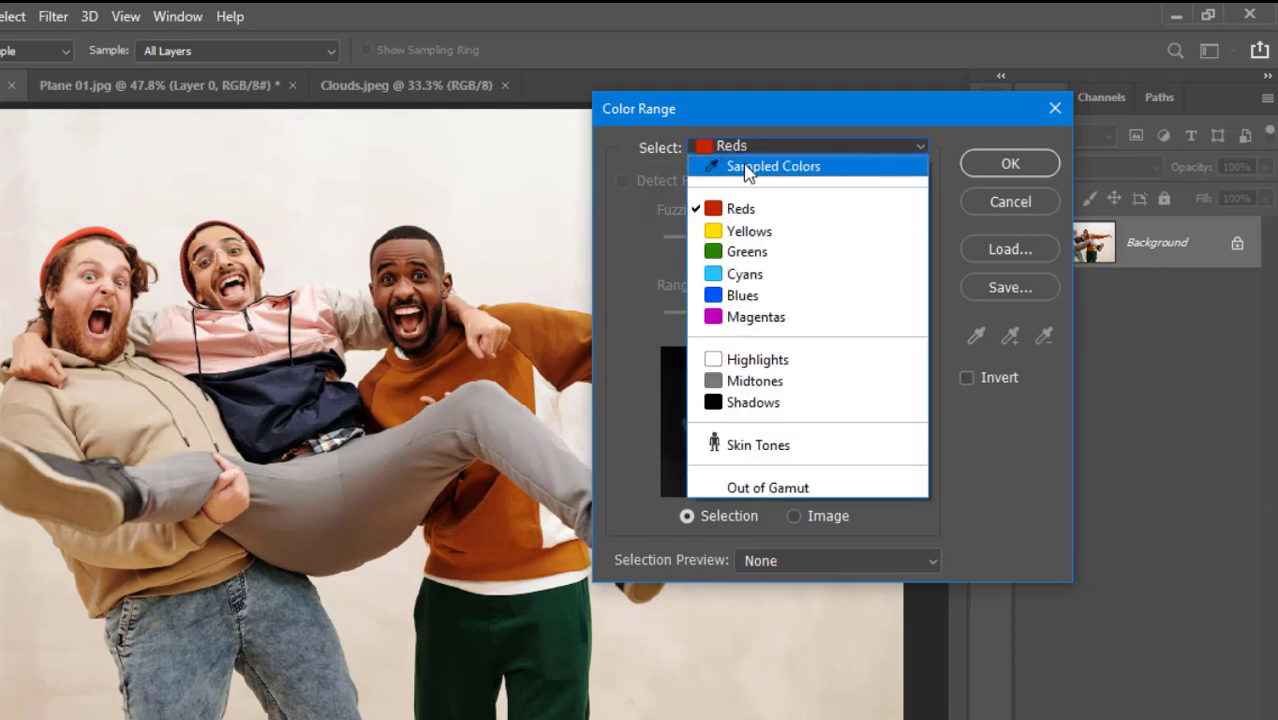
click(745, 362)
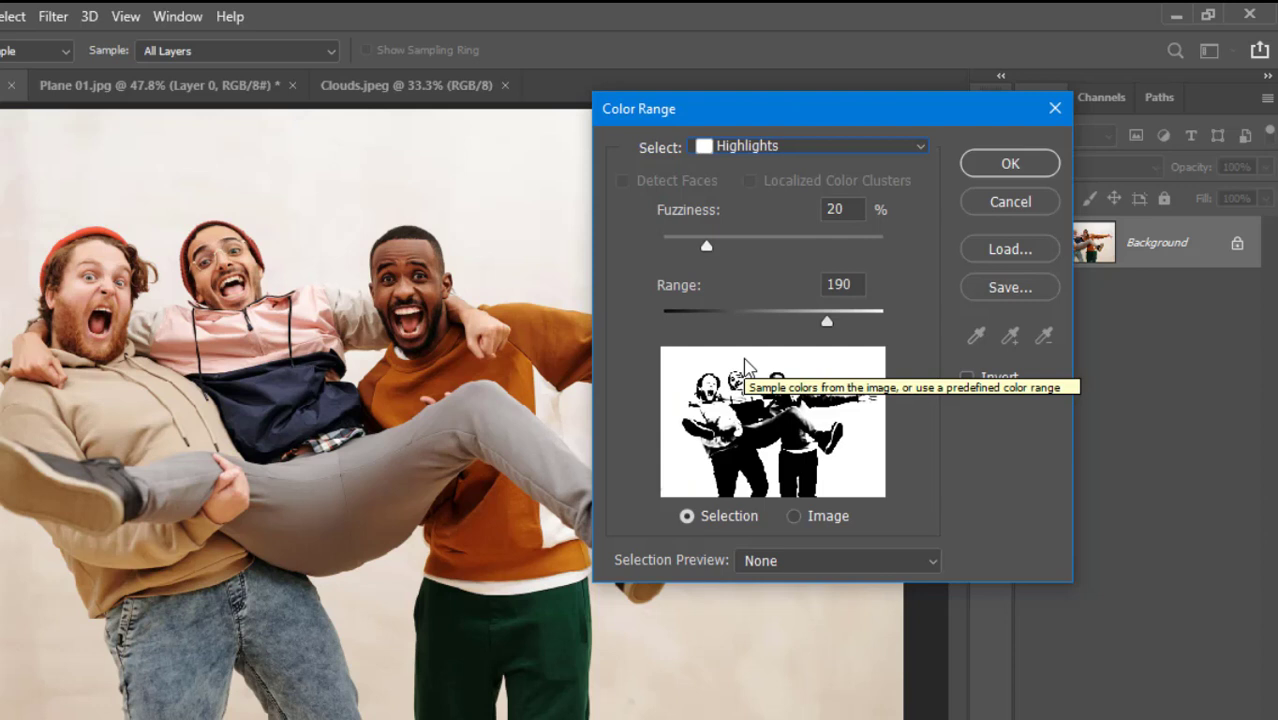
click(759, 145)
click(756, 408)
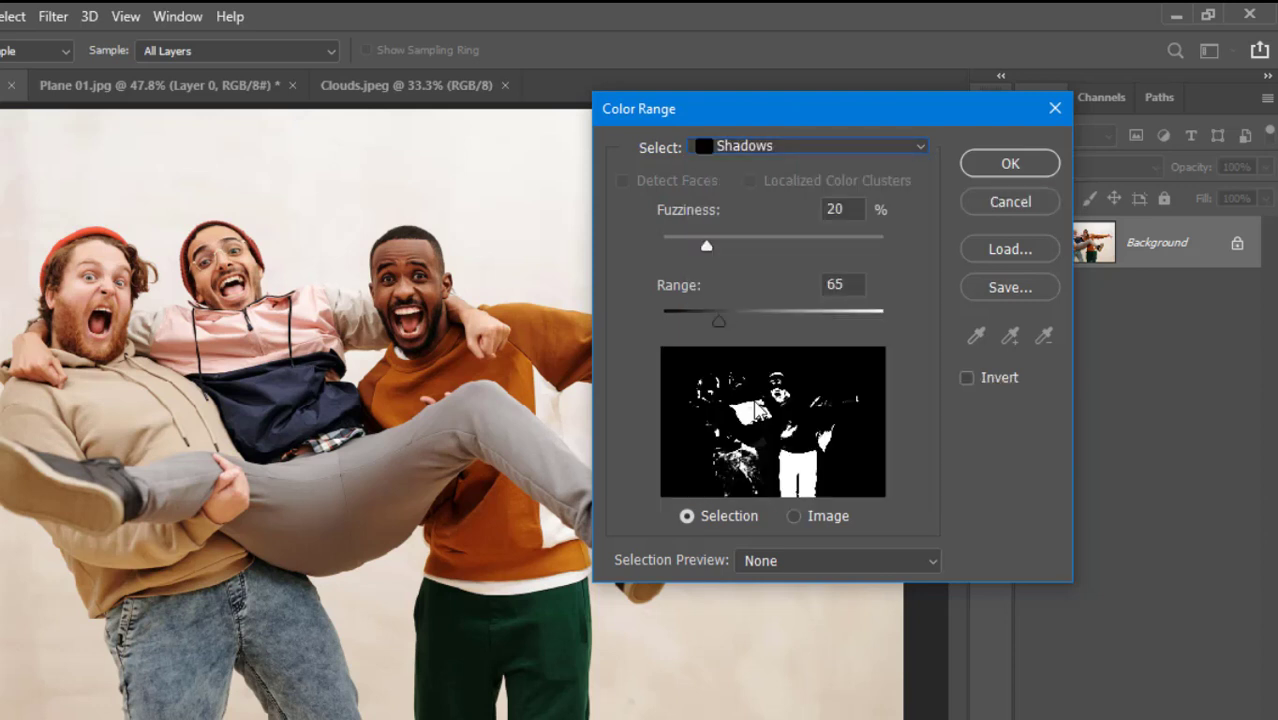
click(771, 142)
click(768, 376)
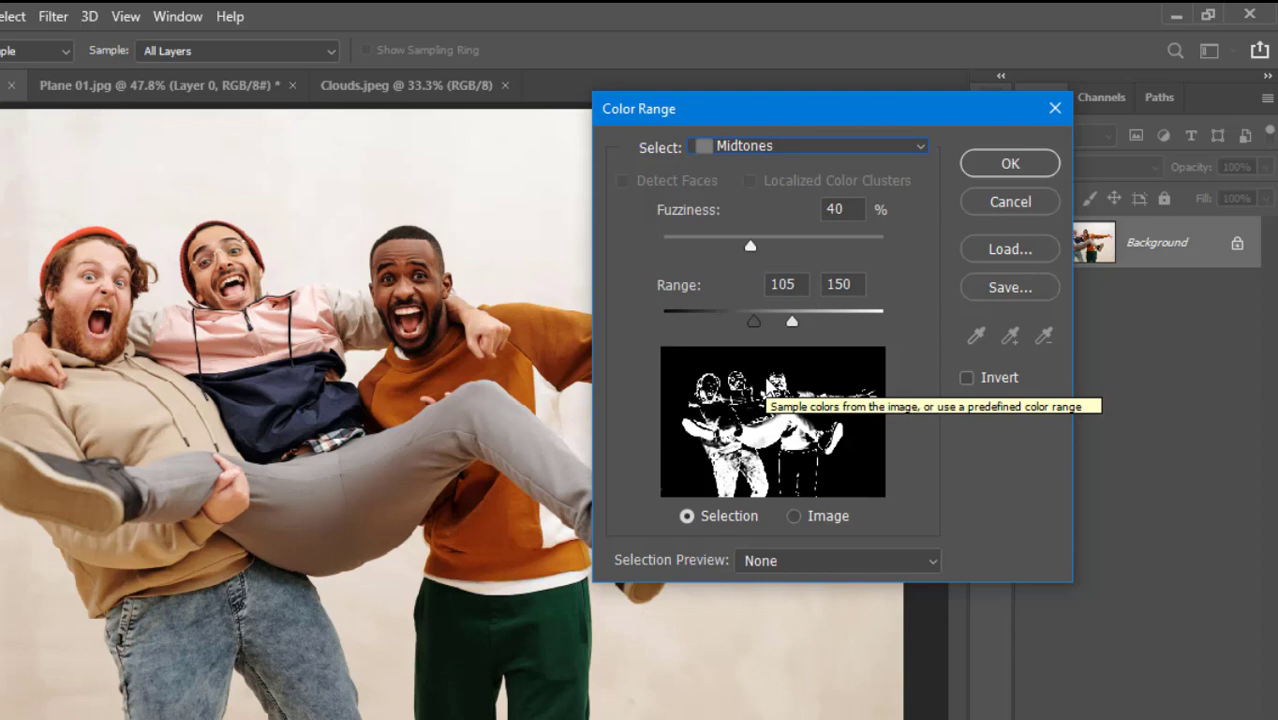
click(766, 144)
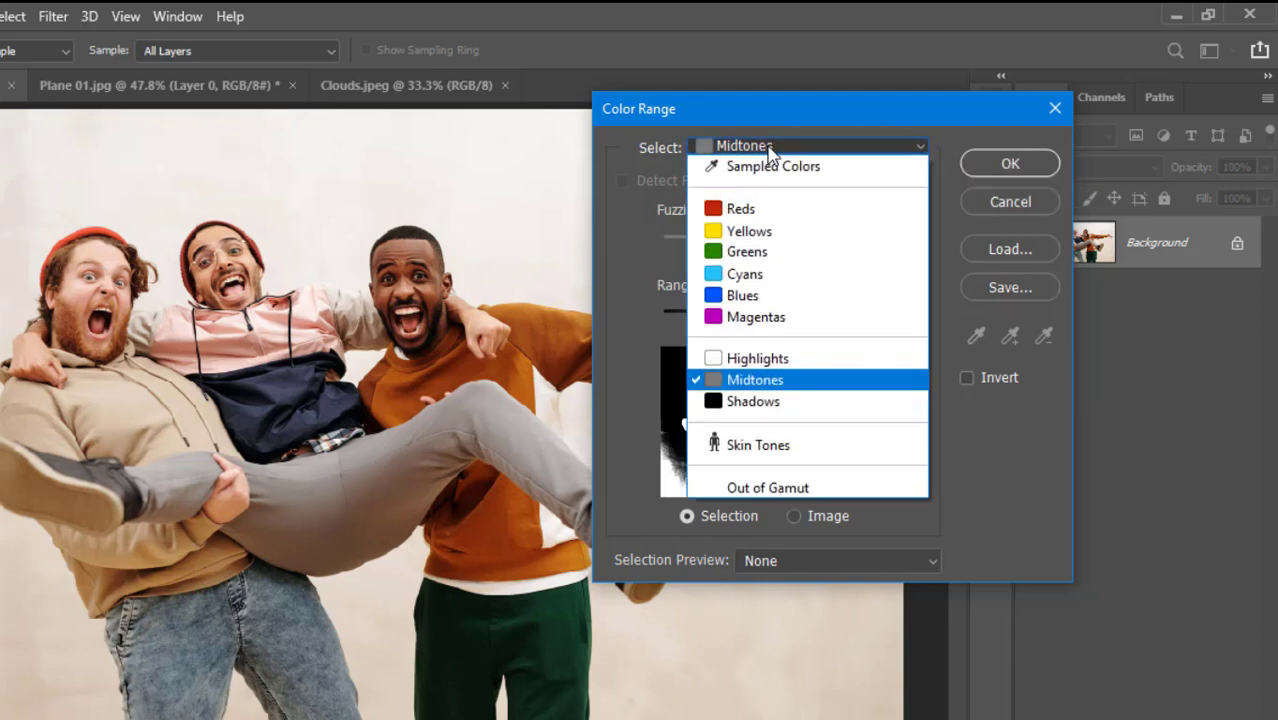
click(750, 170)
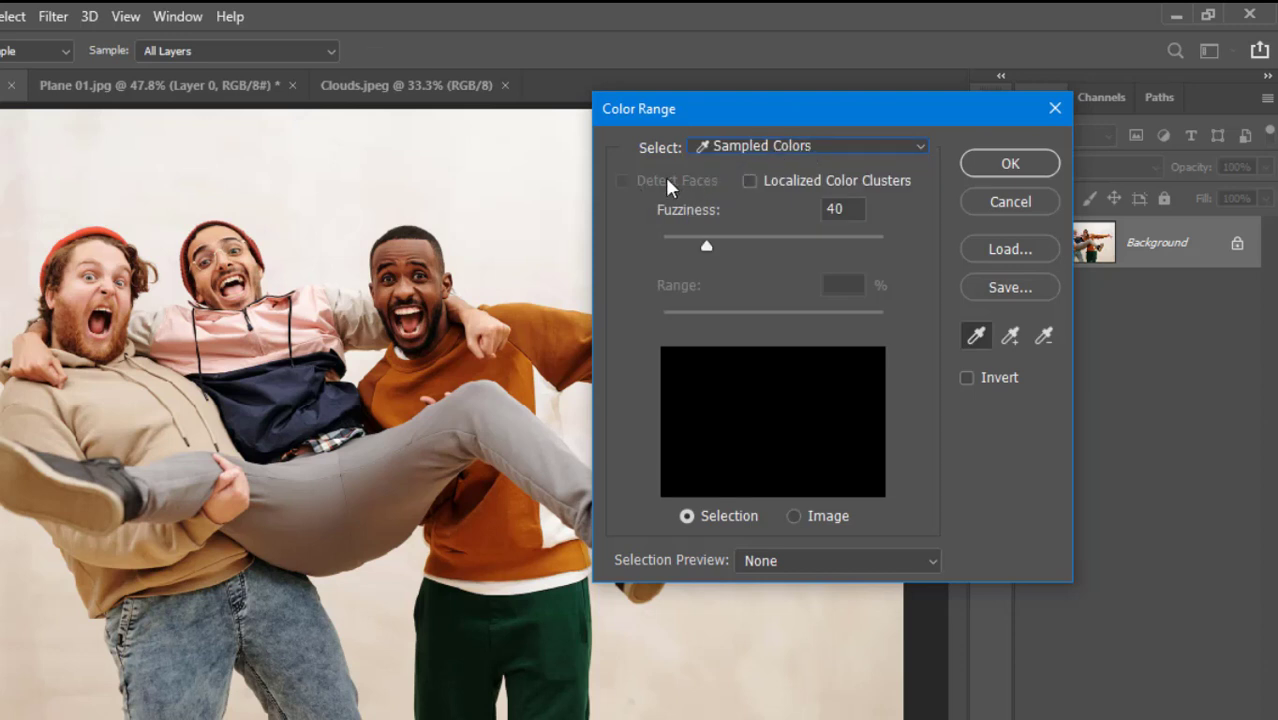
Preview the Skin Tones preset with Detect Faces enabled and disabled, and return the selection basis to Sampled Colors.
click(725, 146)
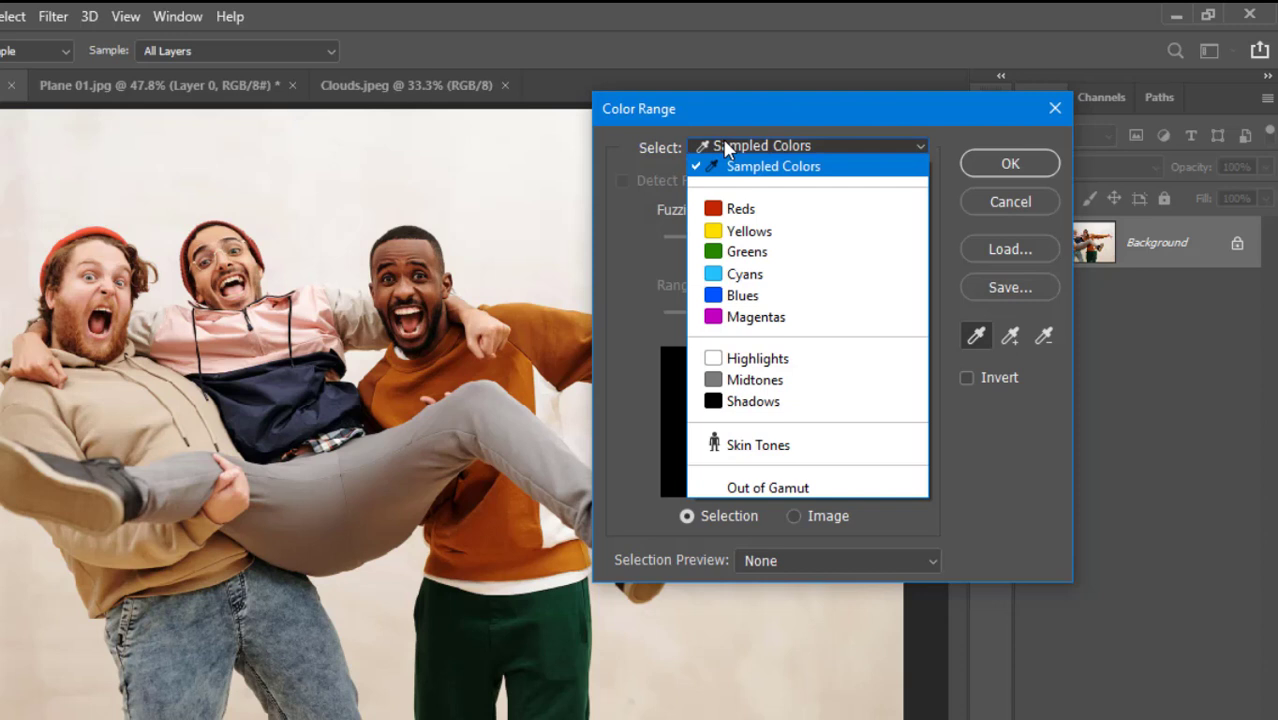
click(741, 450)
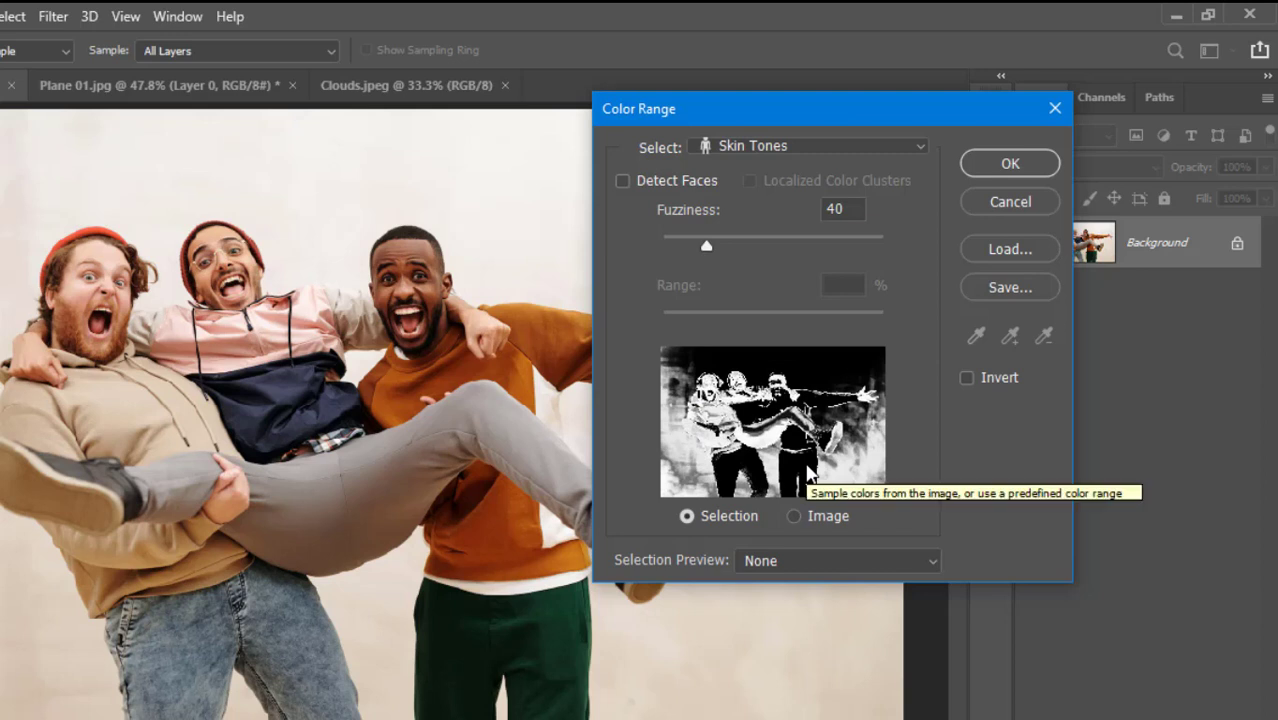
click(623, 181)
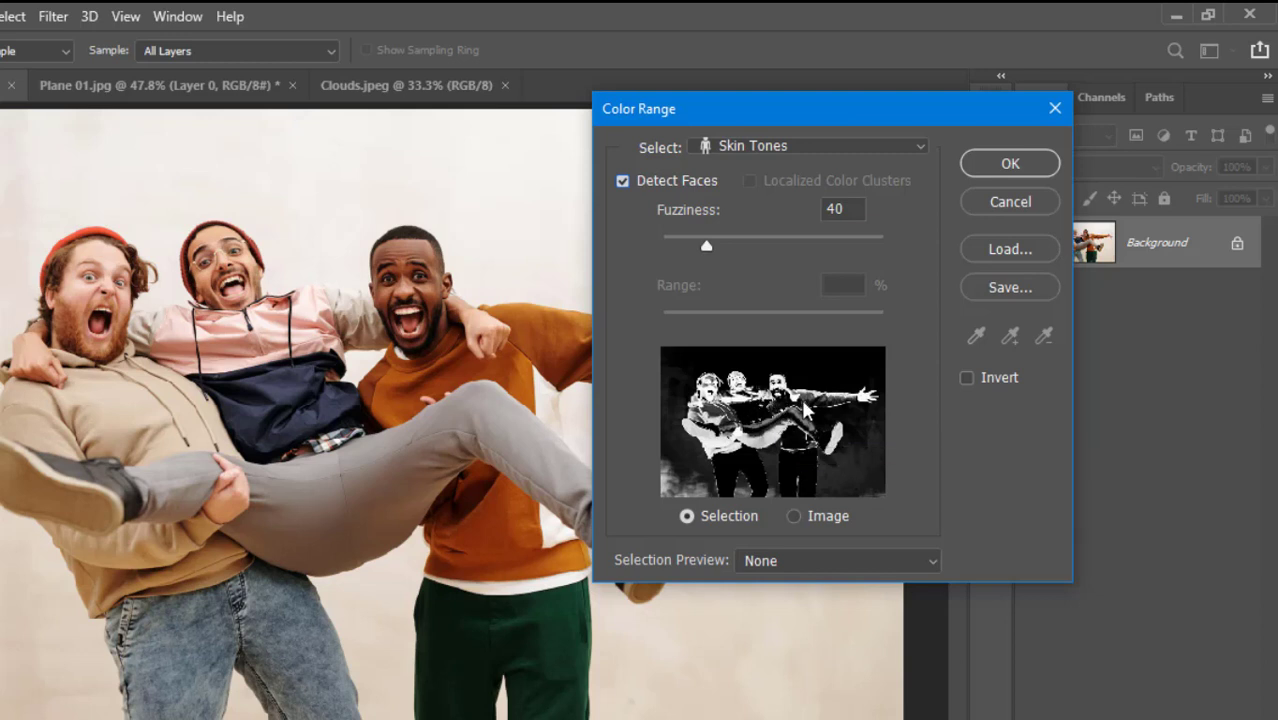
click(622, 181)
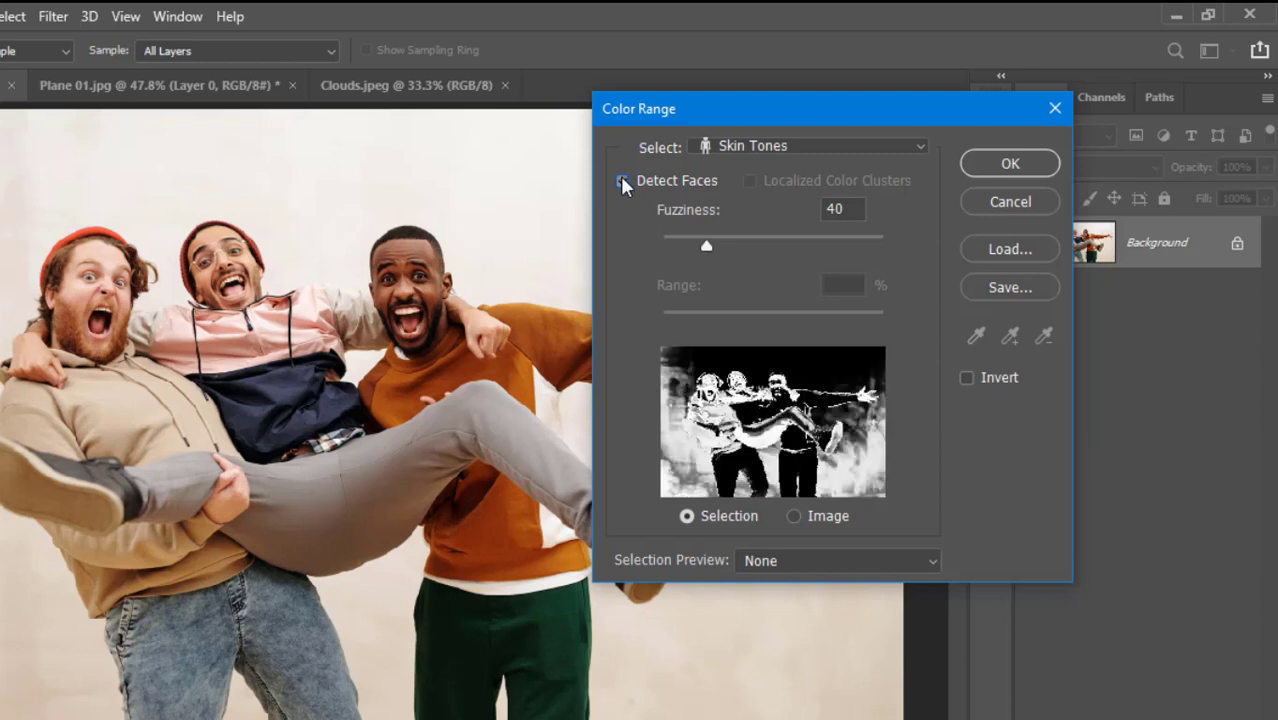
click(745, 145)
click(745, 160)
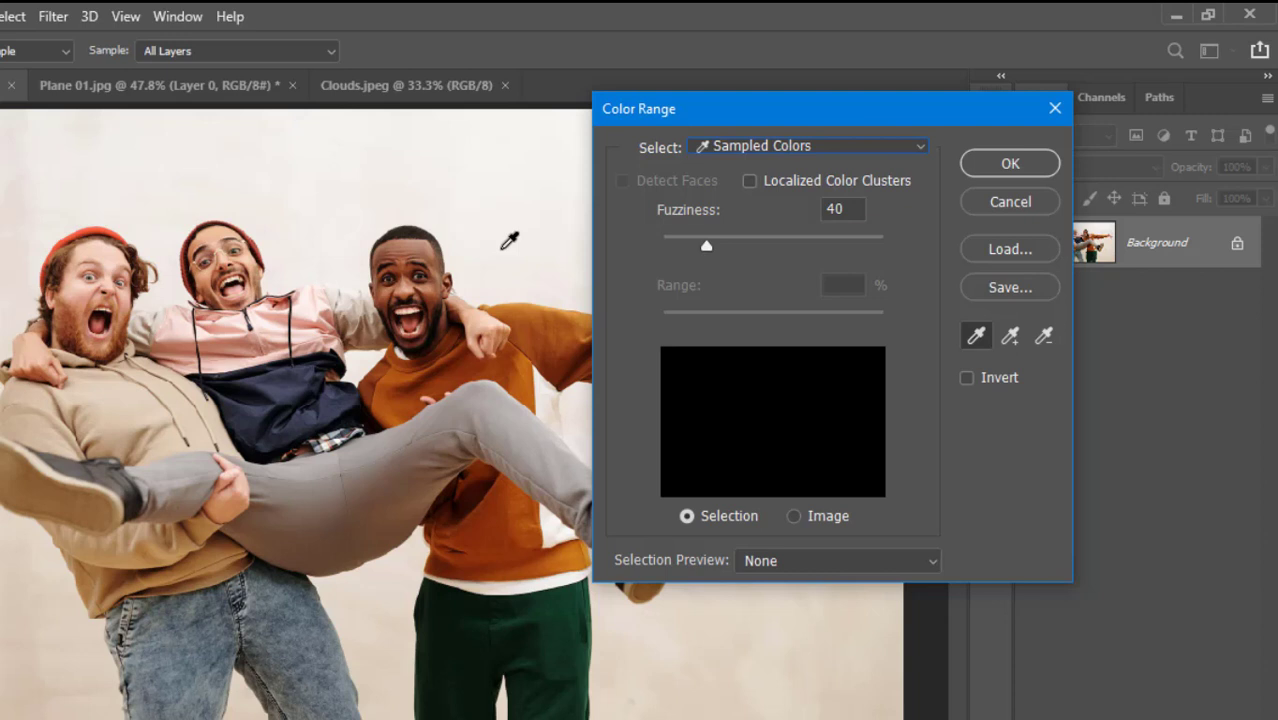
Sample the wall color above the man in the orange sweater, try Fuzziness 155 and 3, and set it to 40.
click(435, 215)
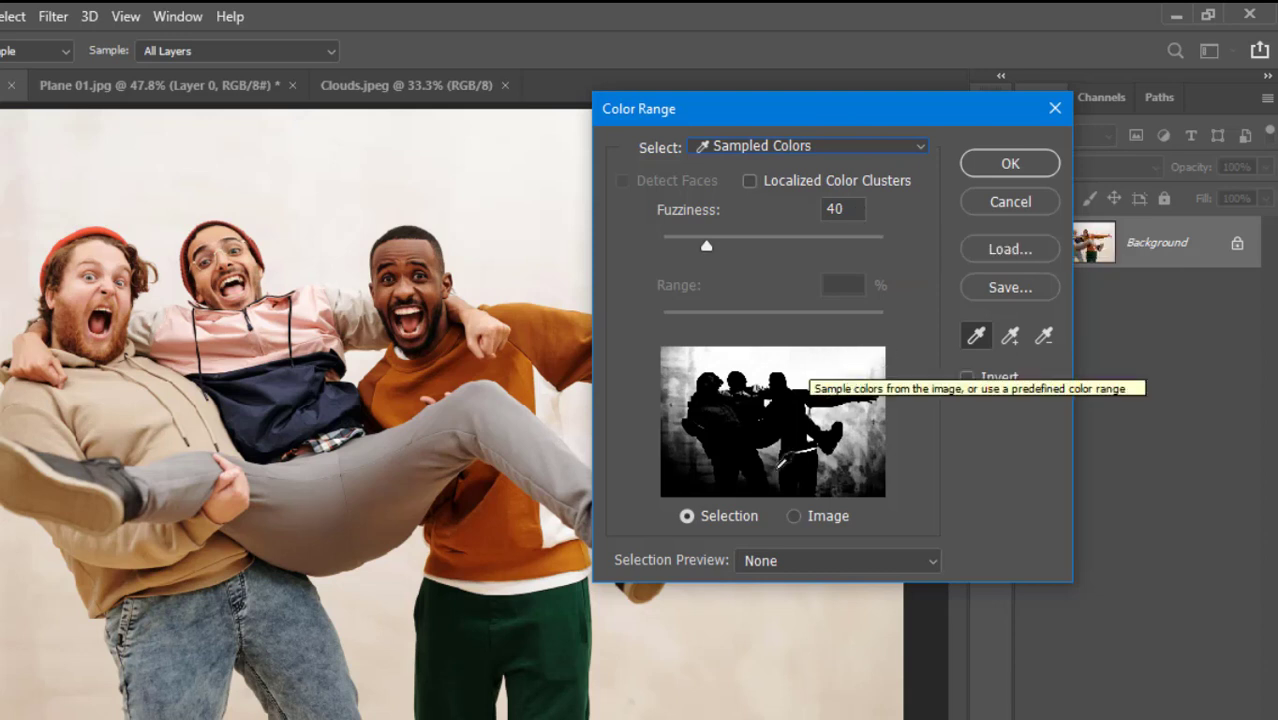
drag(707, 248, 834, 242)
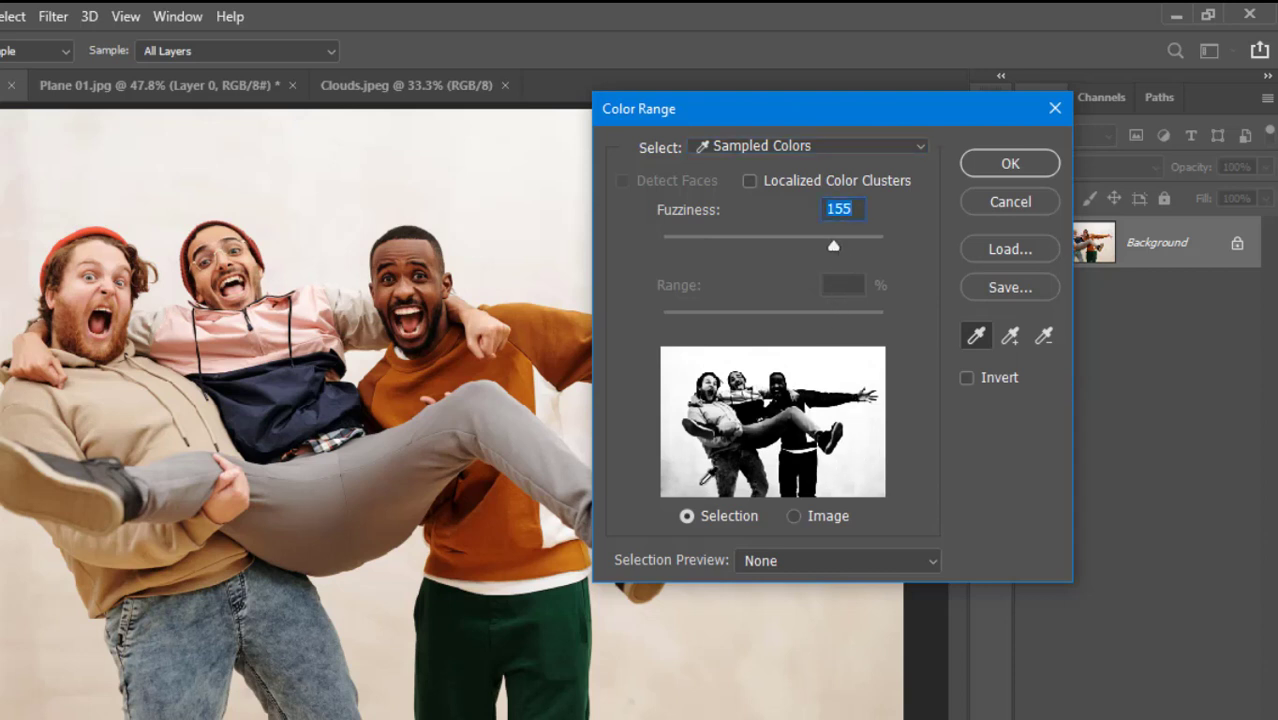
drag(833, 241, 665, 242)
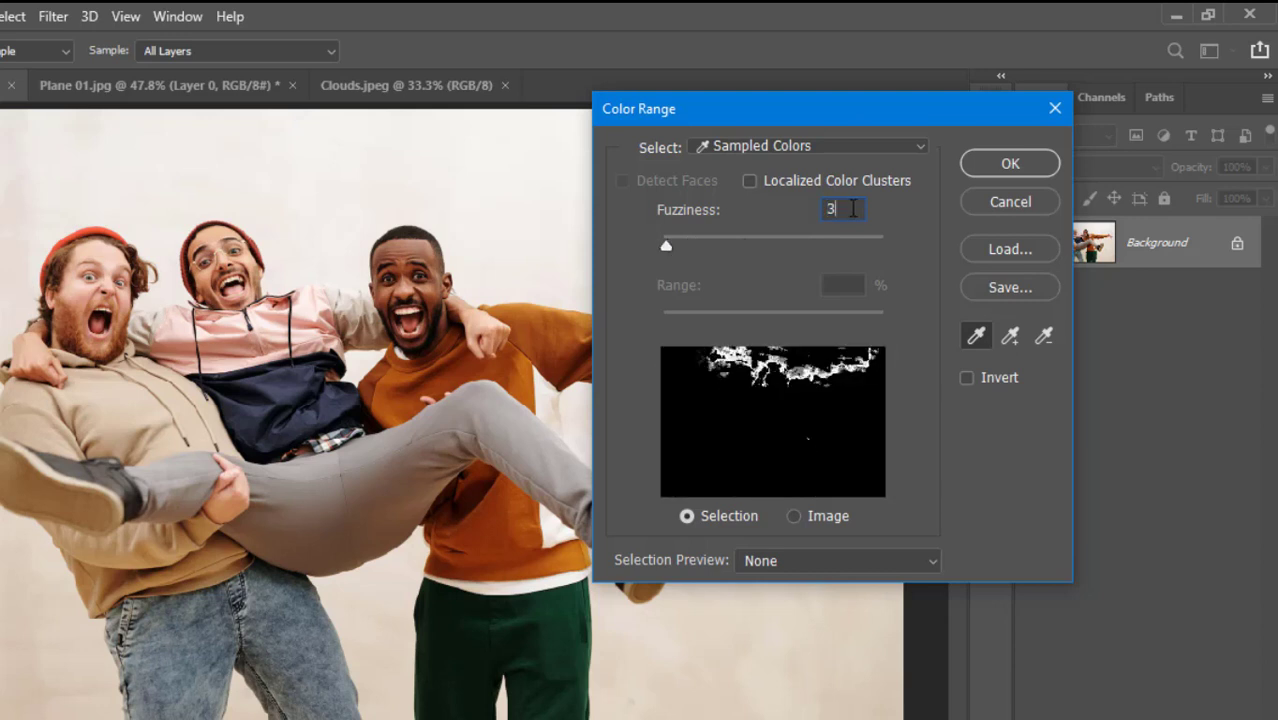
text(40)
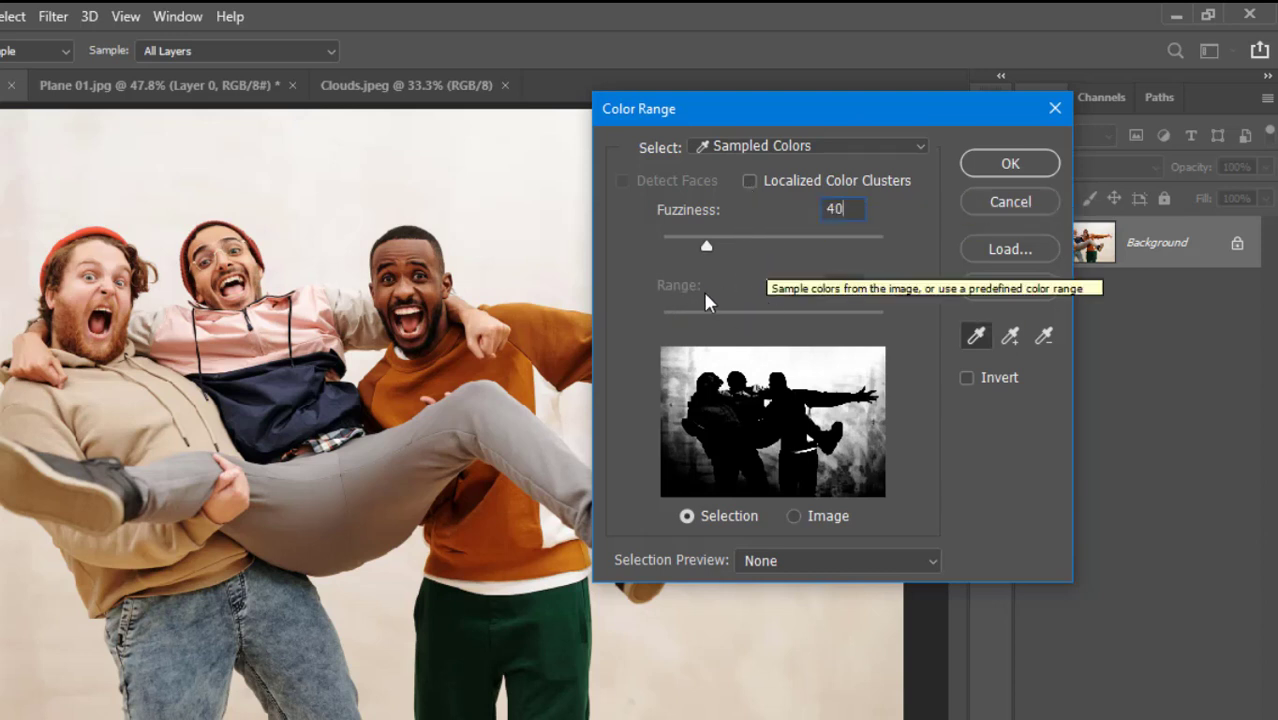
Try Localized Color Clusters with the Range reduced to 13%, and disable the option again.
click(749, 180)
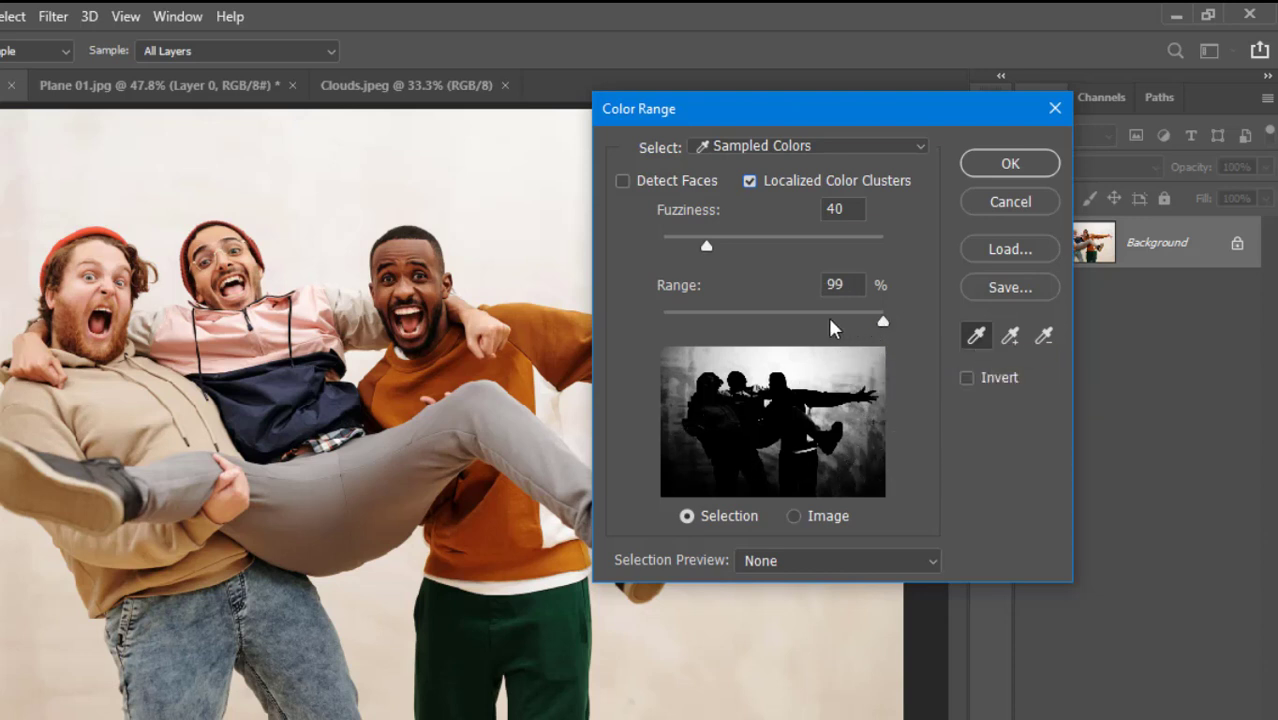
drag(829, 318, 692, 316)
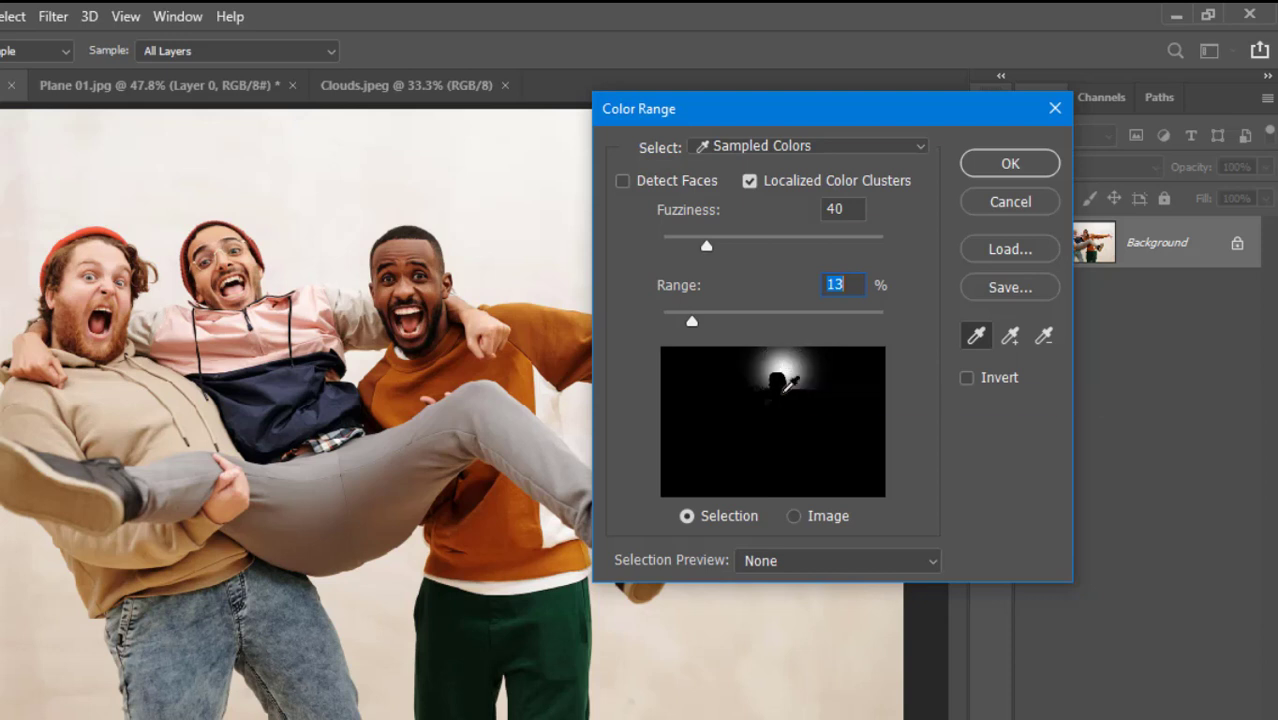
click(749, 181)
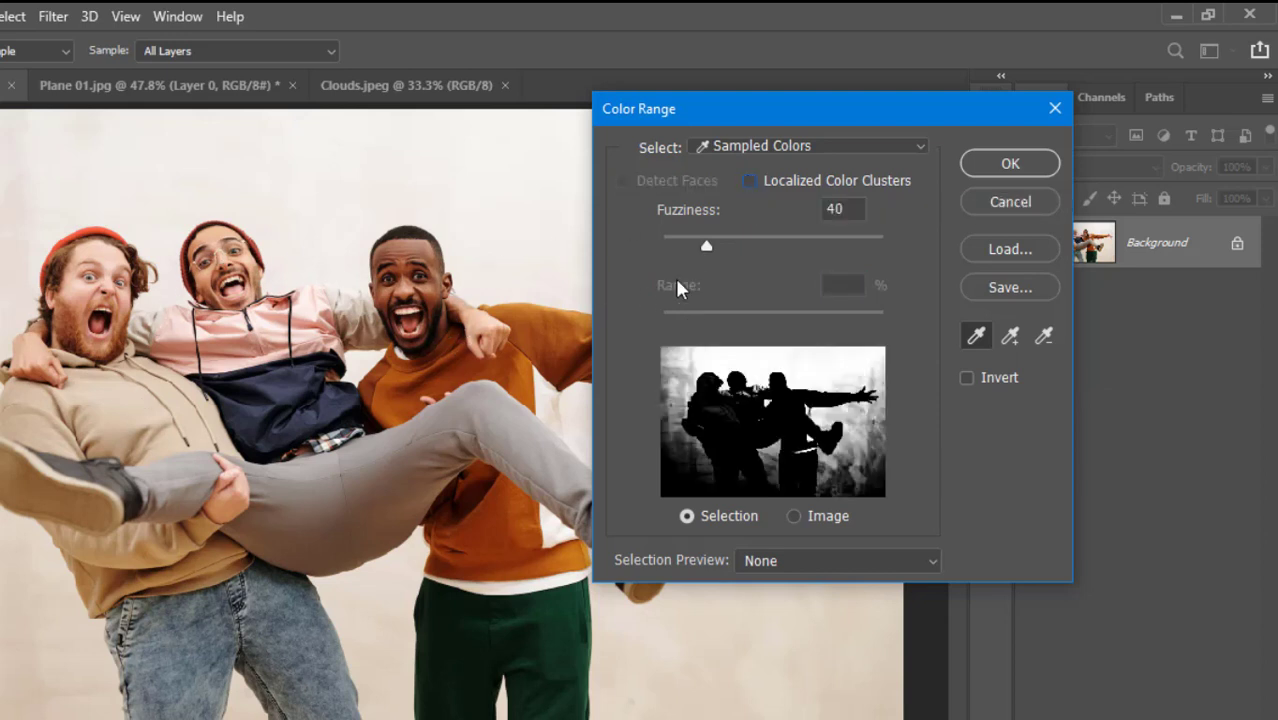
Set Fuzziness to 18, sample the lower-left wall, and replace it with a sample beside the head of the man in orange.
drag(706, 252, 686, 250)
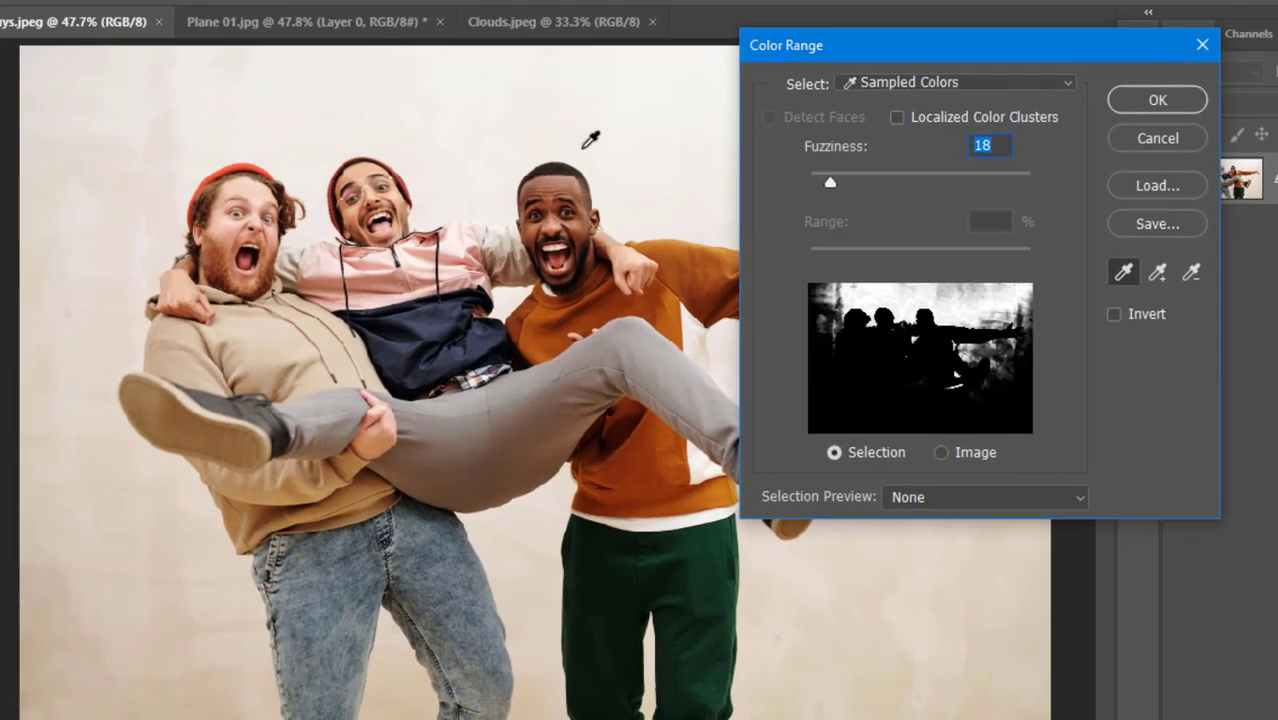
click(148, 562)
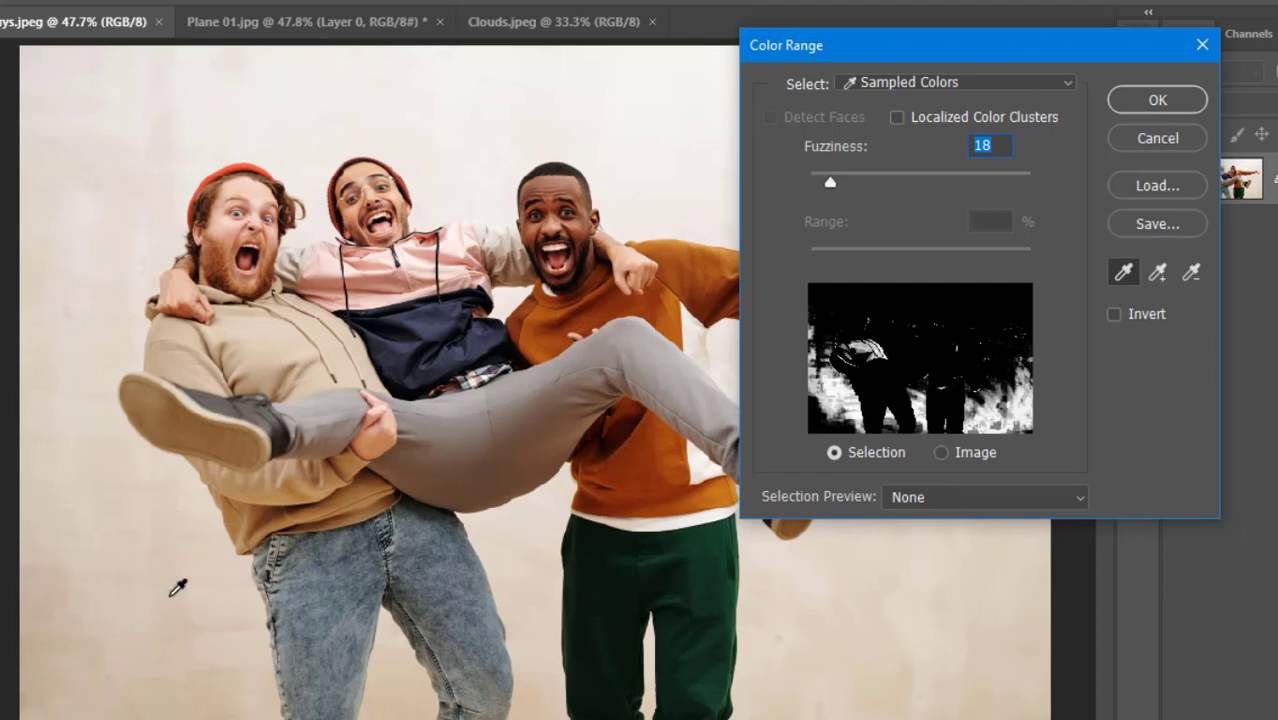
click(590, 133)
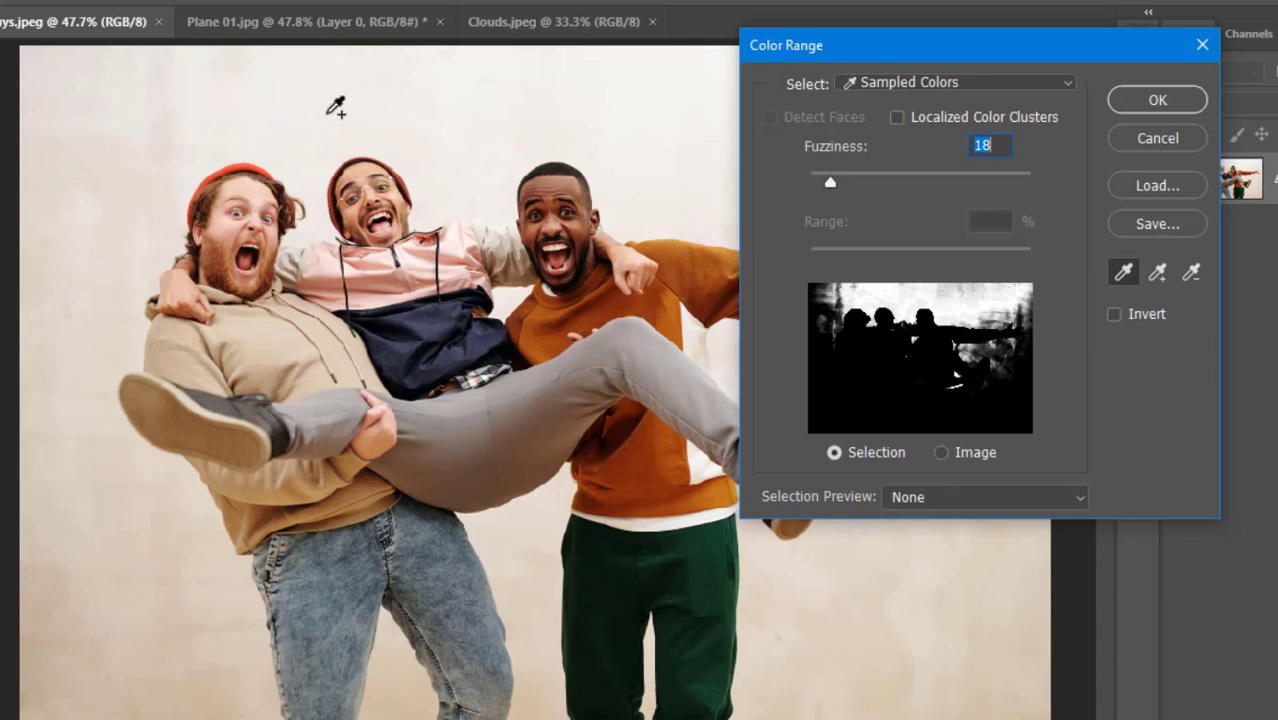
Add wall tones from the photo's upper-left, lower-left, bottom-left corner and upper-right areas to the sampled colors.
shift+click(176, 107)
shift+click(176, 107)
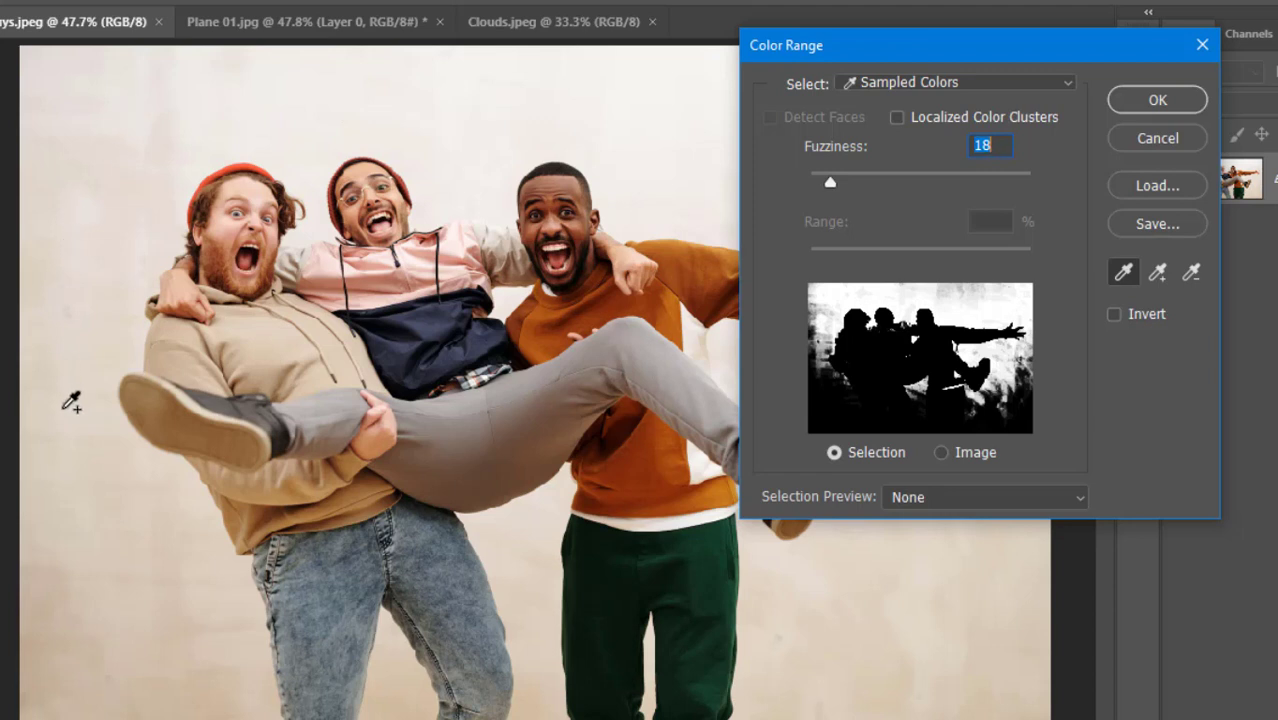
shift+click(176, 568)
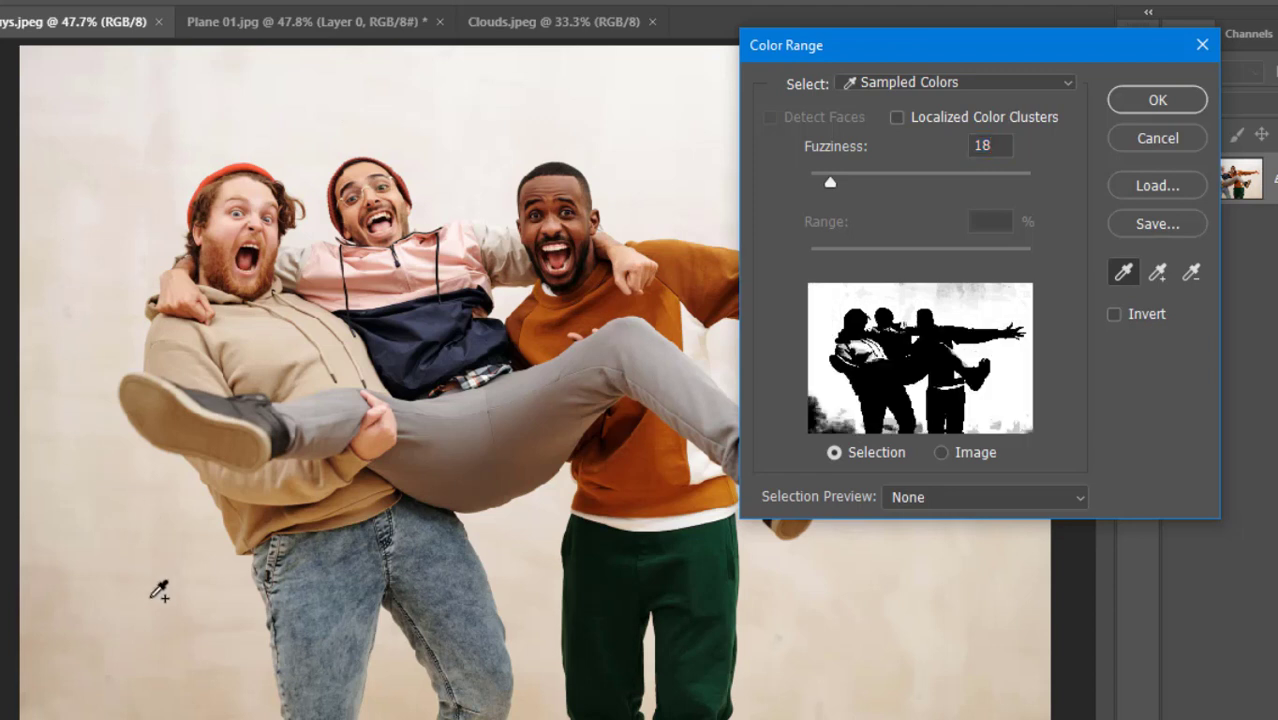
shift+click(50, 690)
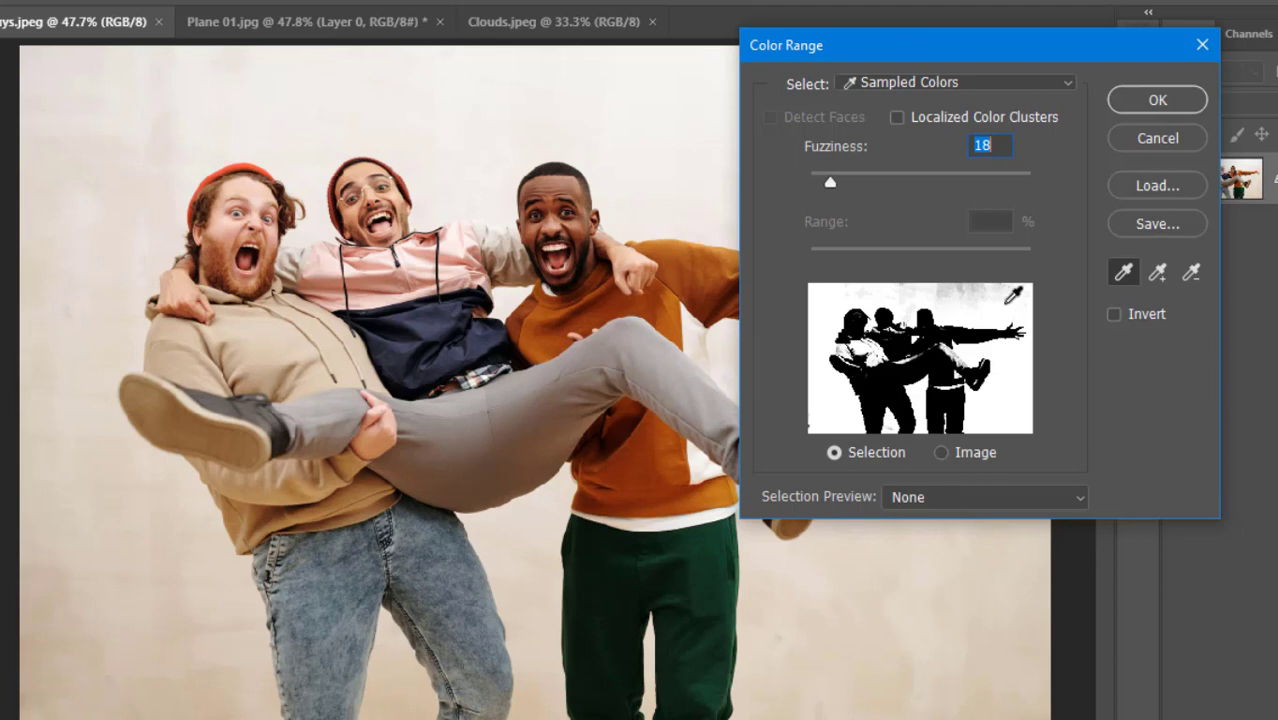
drag(1012, 44, 1156, 229)
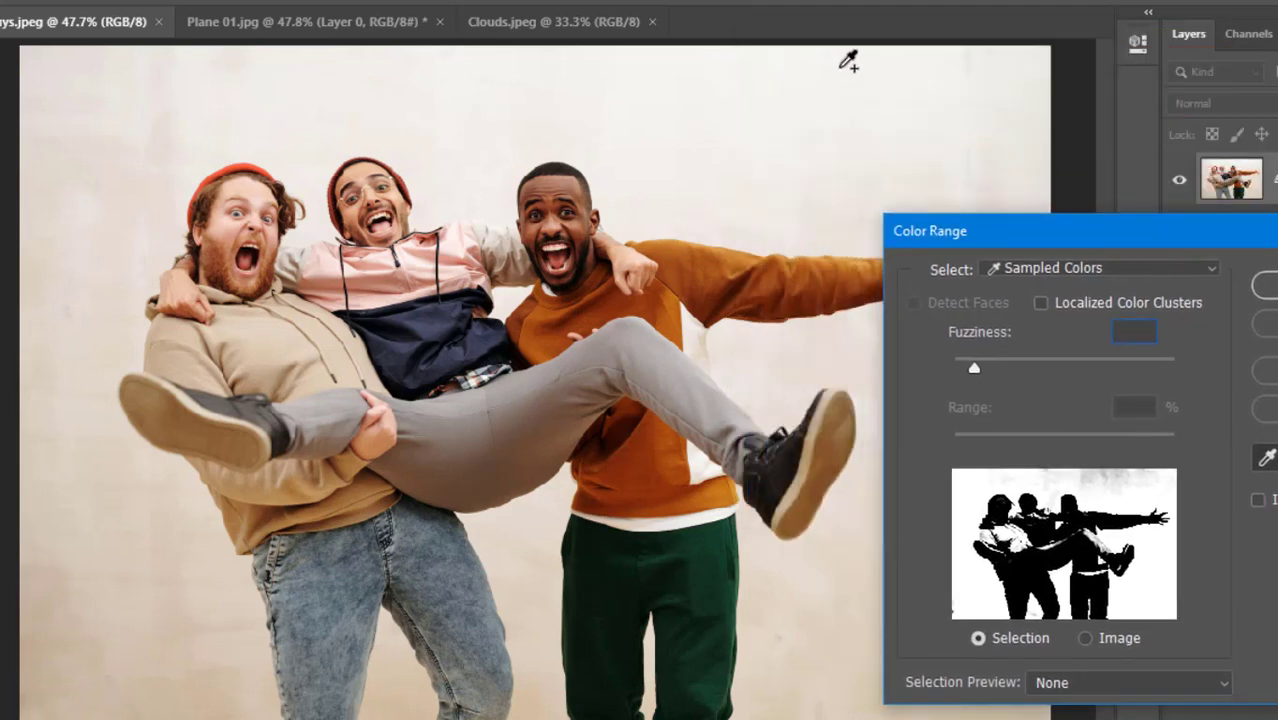
click(1006, 64)
drag(955, 226, 945, 164)
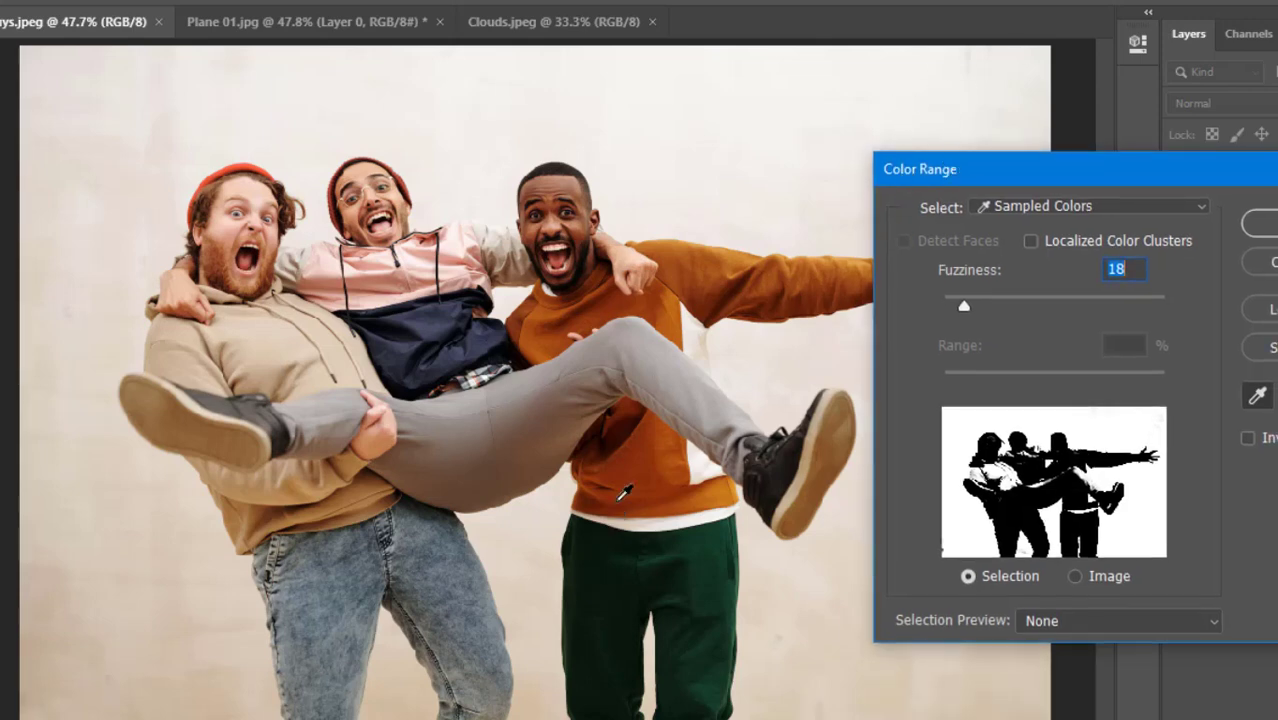
Subtract the tones in the photo's lower-left corner from the sampled colors and invert the Color Range selection.
key(alt)
mouse_move(52, 682)
mouse_down()
mouse_move(37, 701)
mouse_move(46, 686)
mouse_up()
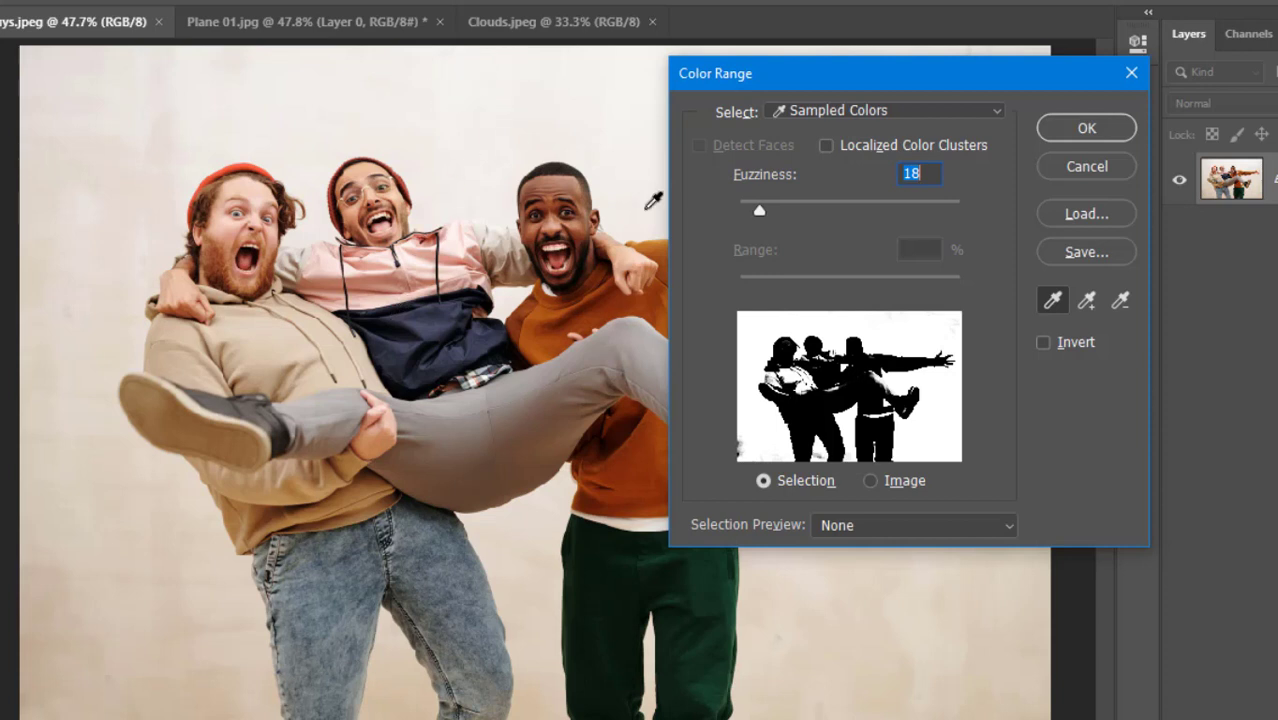
click(1041, 341)
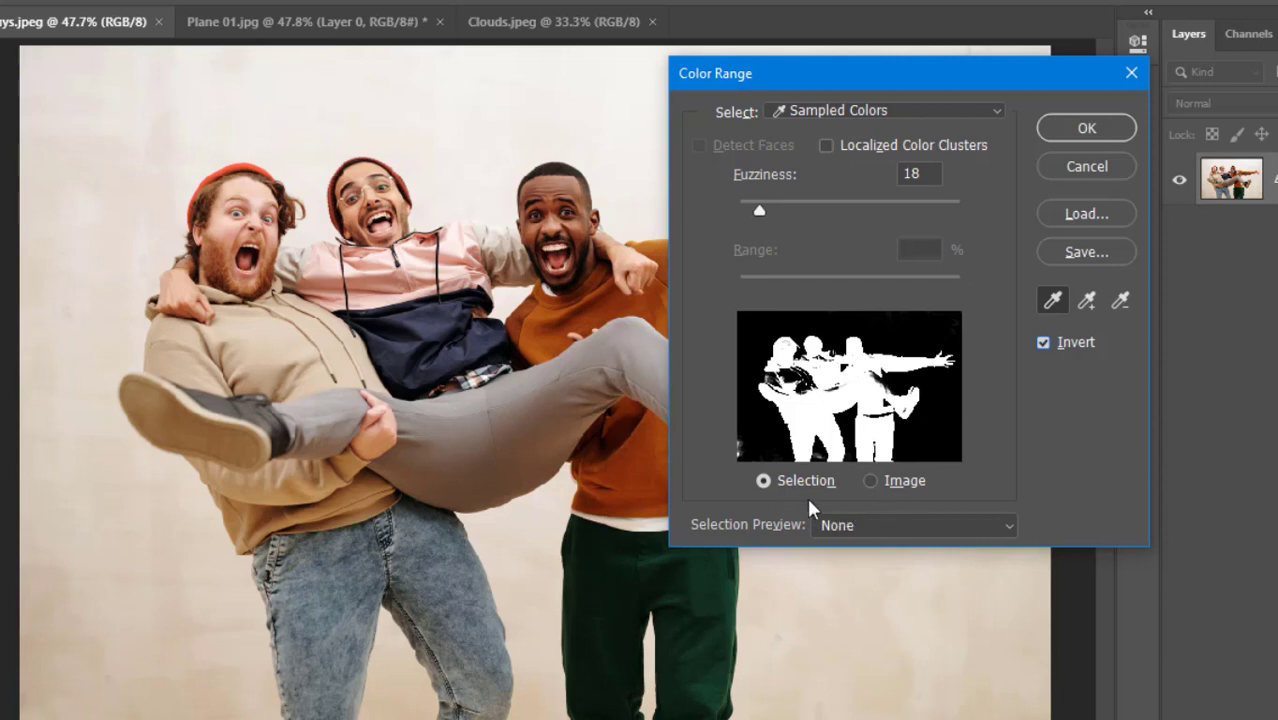
Preview the selection with the Image thumbnail and the Grayscale canvas preview, and return to Selection and None.
click(871, 481)
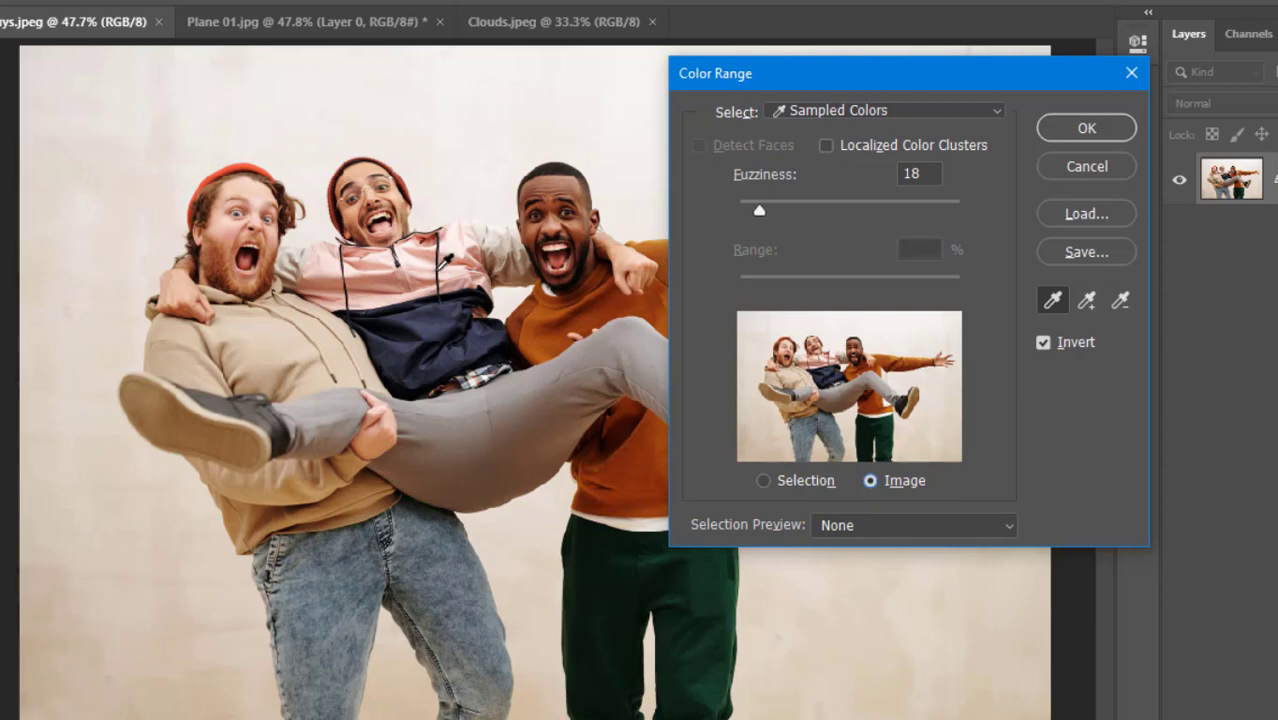
click(846, 524)
click(867, 588)
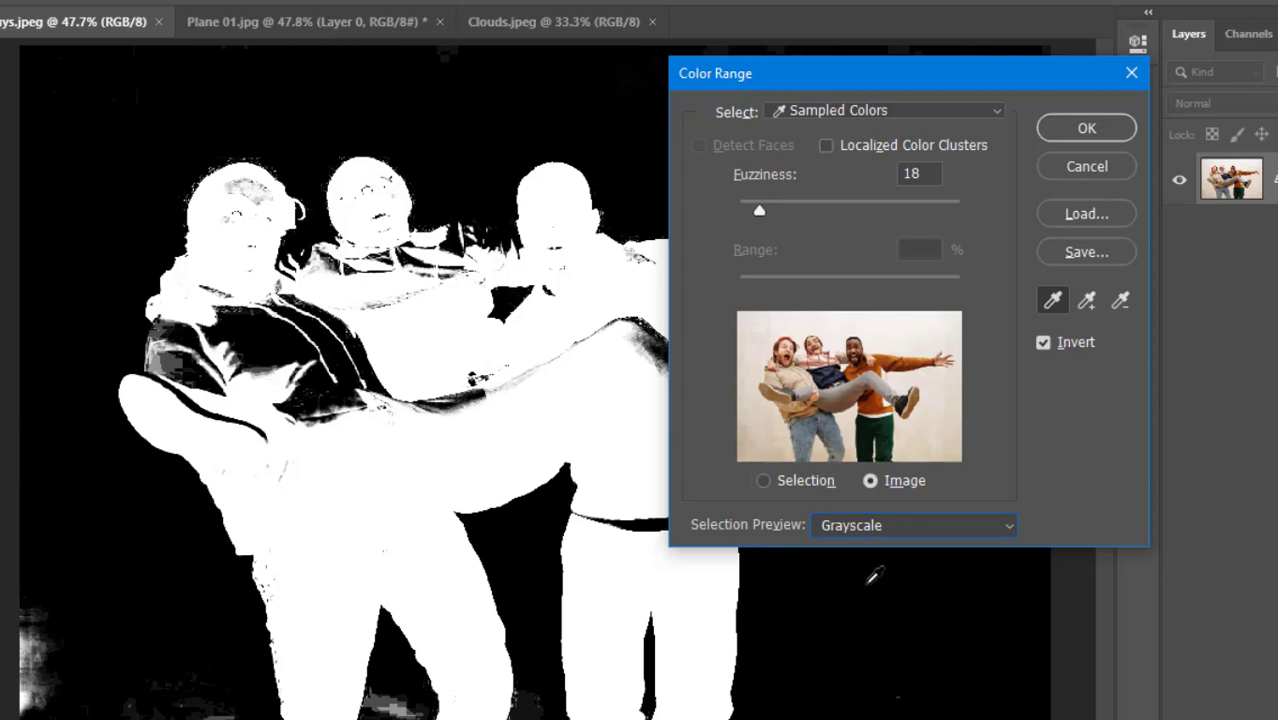
click(857, 522)
click(836, 550)
click(763, 481)
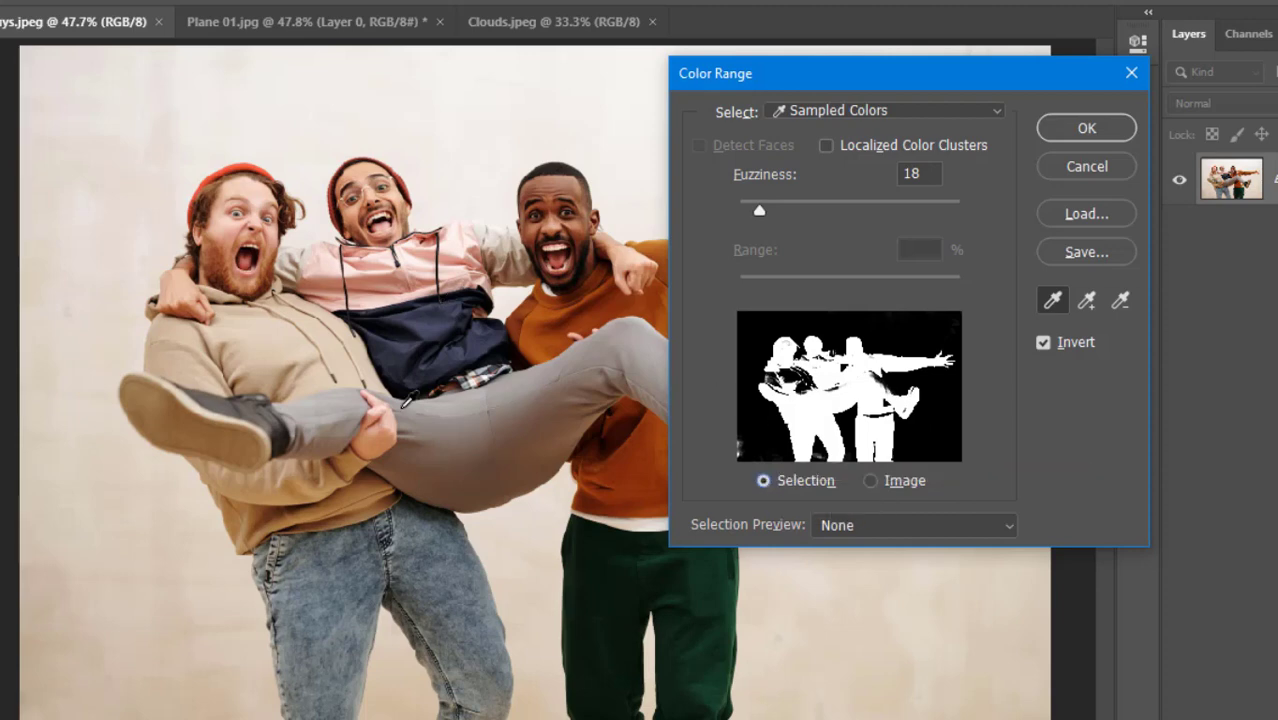
Apply the inverted Color Range selection and use it as a layer mask to hide the wall behind the men.
click(1087, 130)
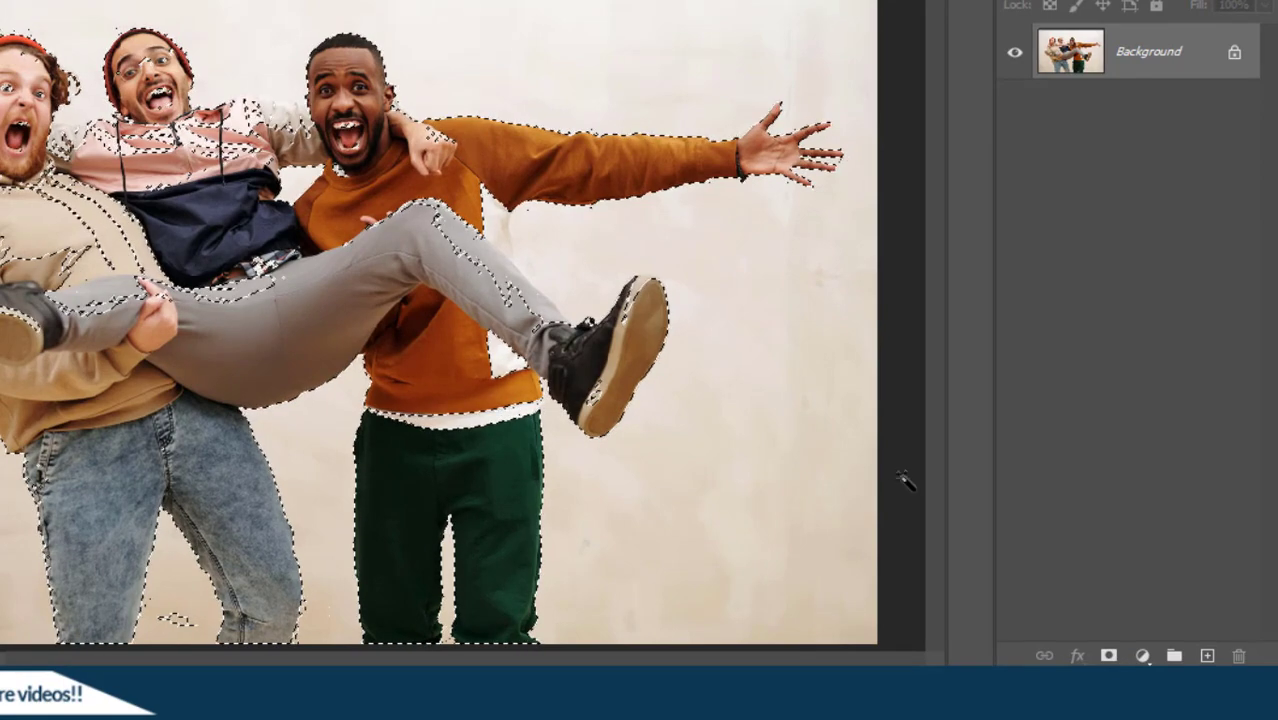
click(1110, 655)
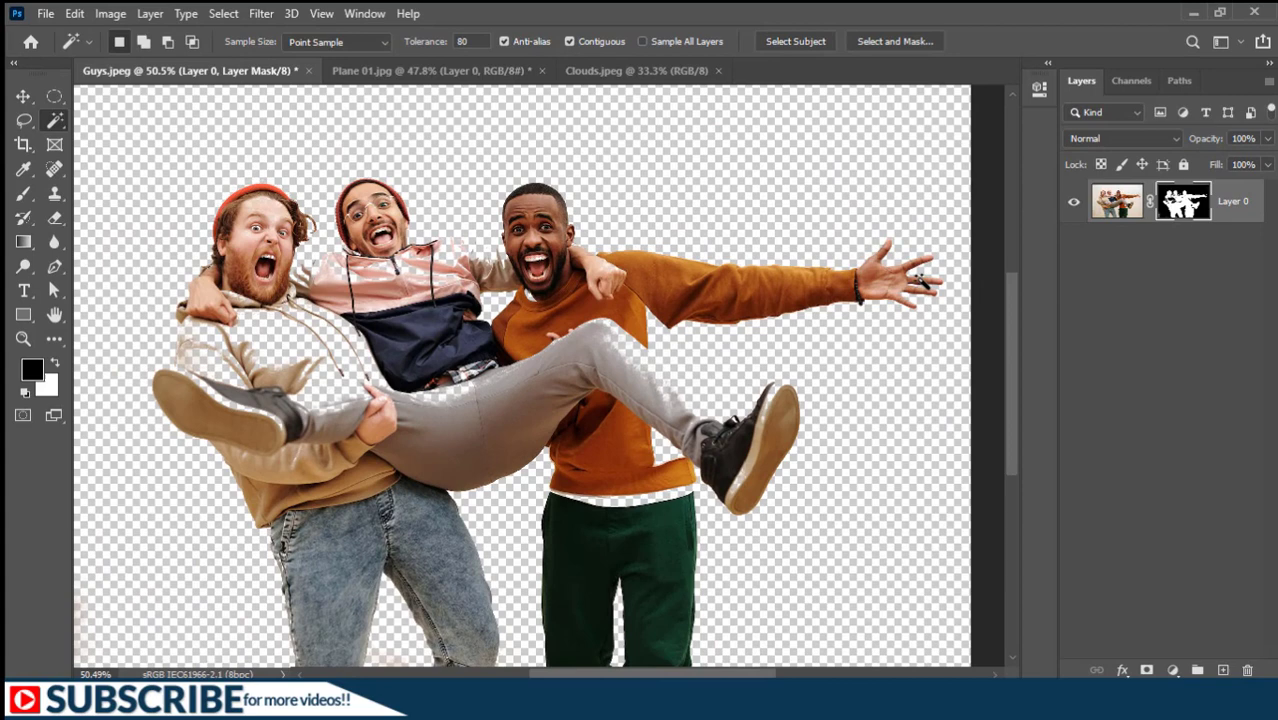
drag(610, 448, 632, 315)
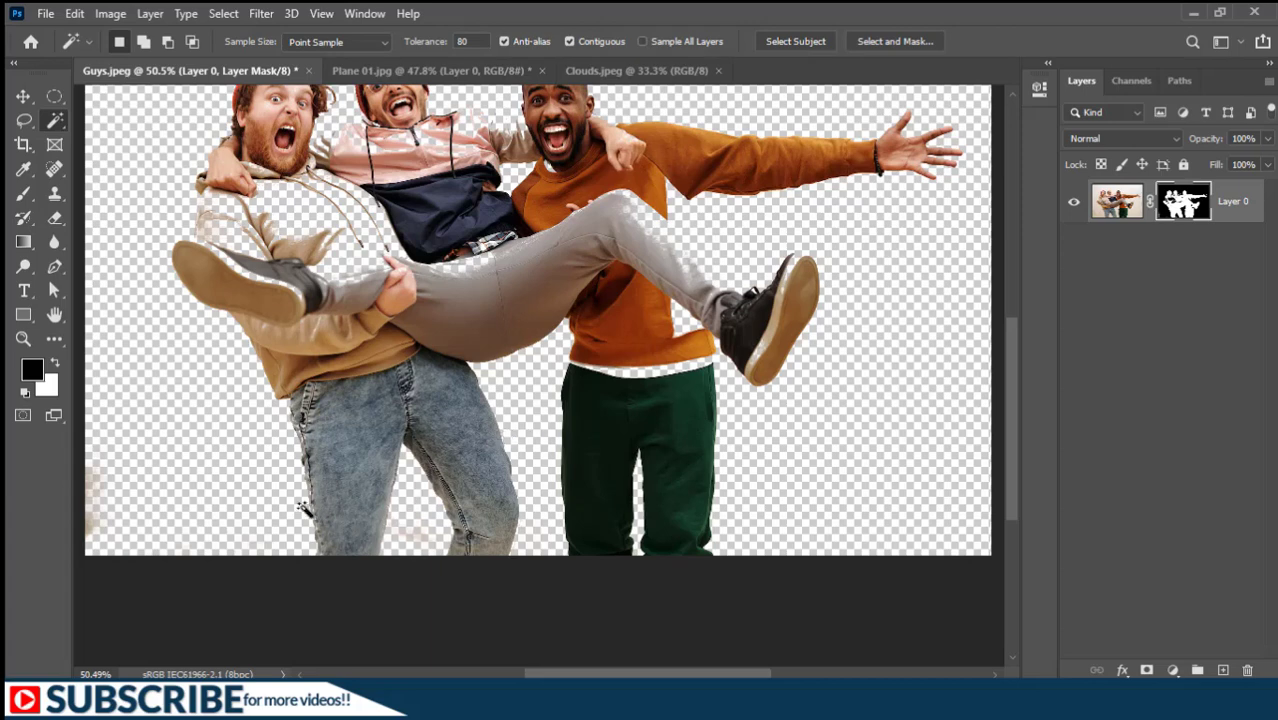
key(ctrl+0)
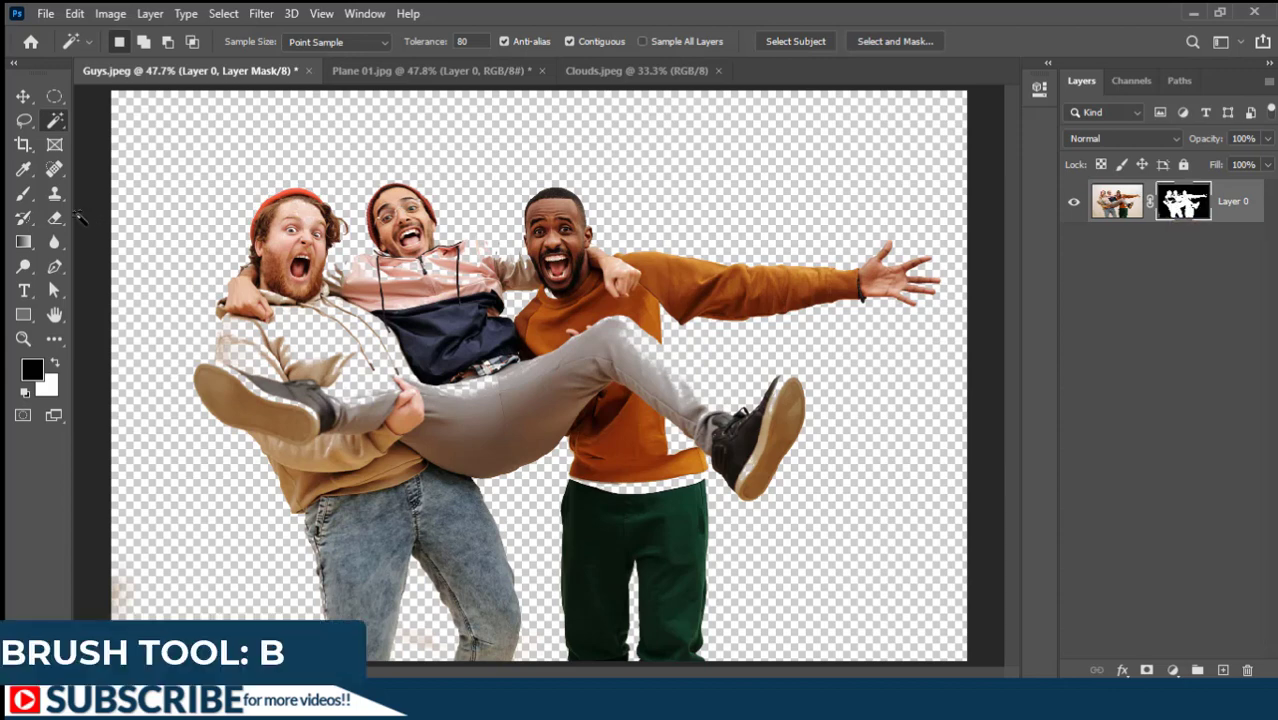
Paint white on the layer mask with a 168 px hard brush to restore the missing parts of the men's clothing.
click(23, 197)
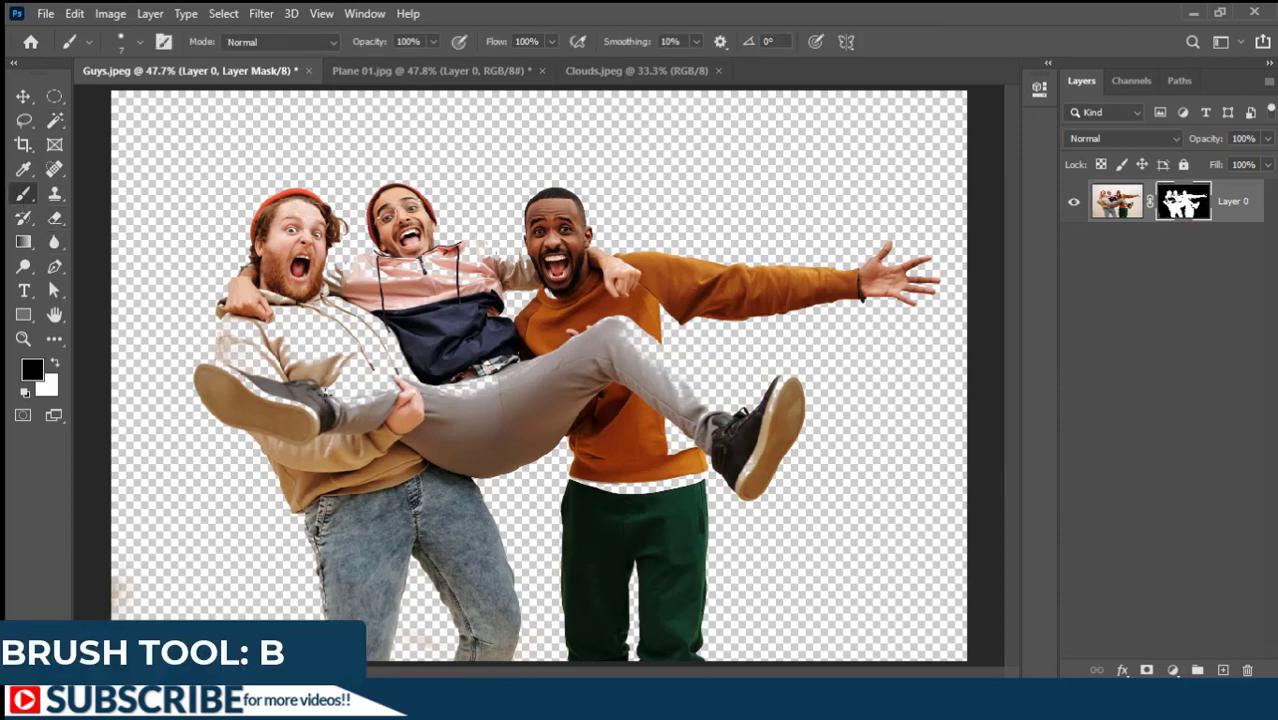
key(x)
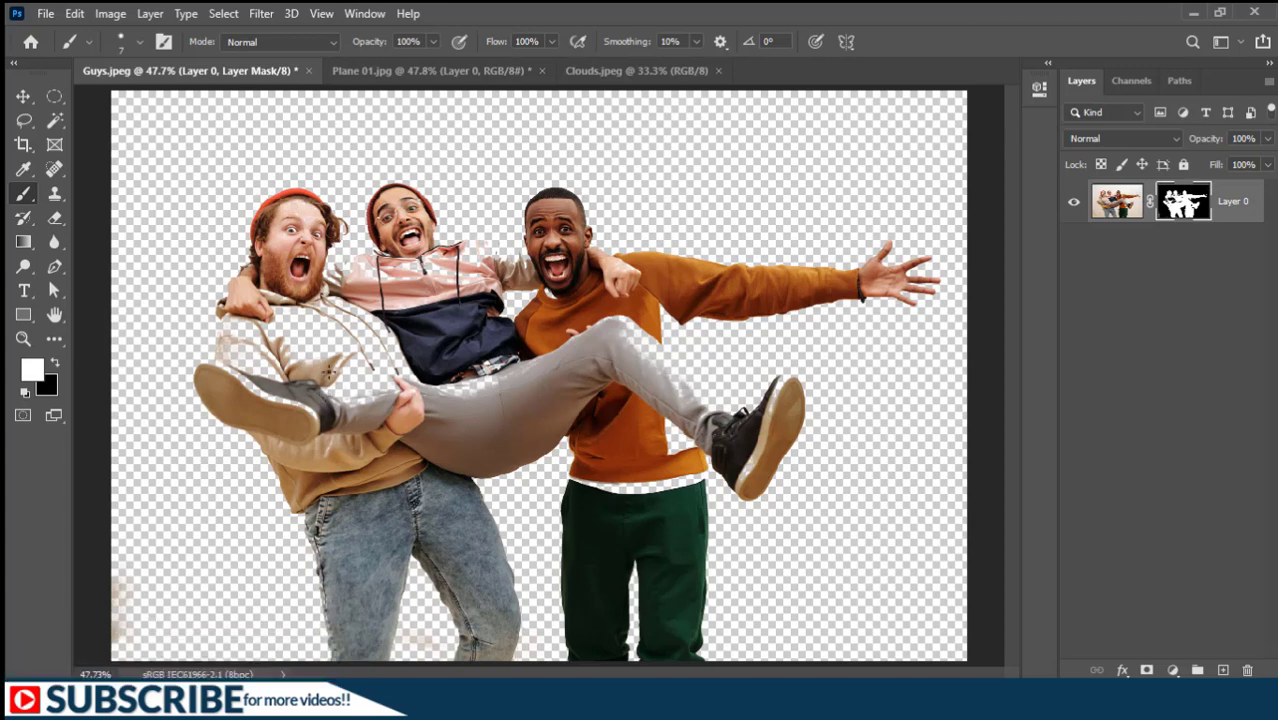
right_click(348, 322)
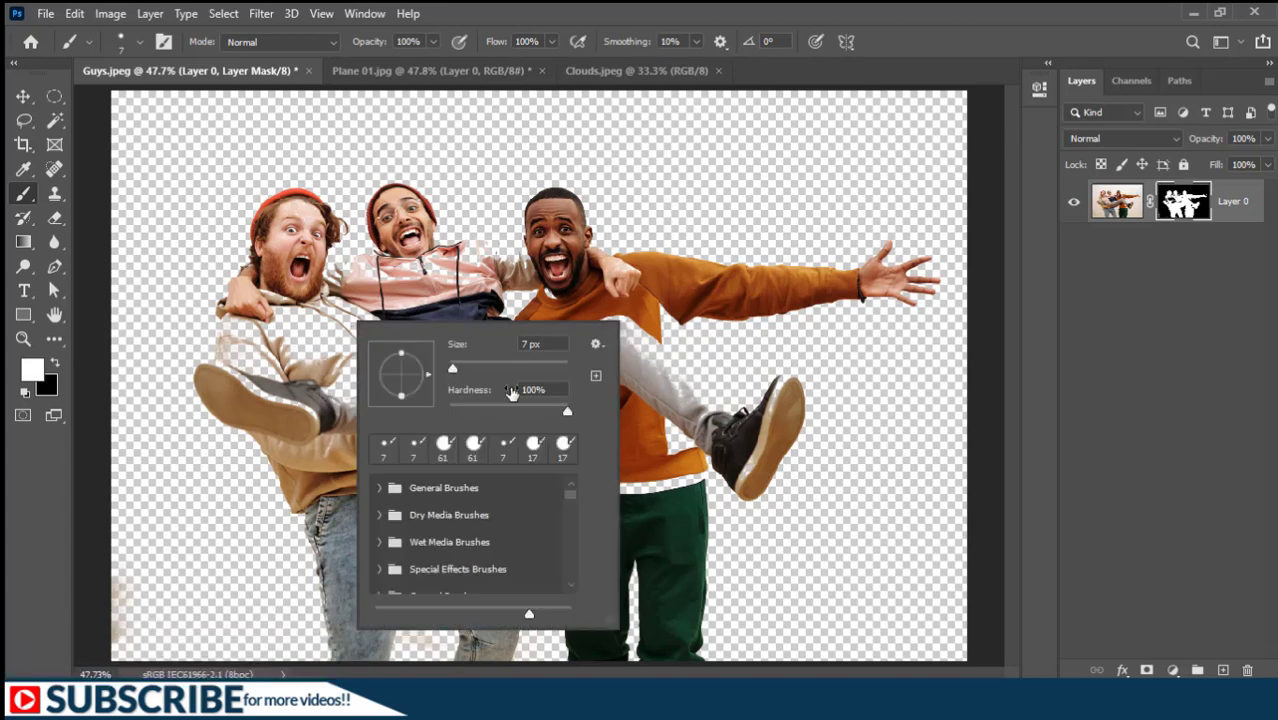
drag(507, 361, 528, 363)
key(Return)
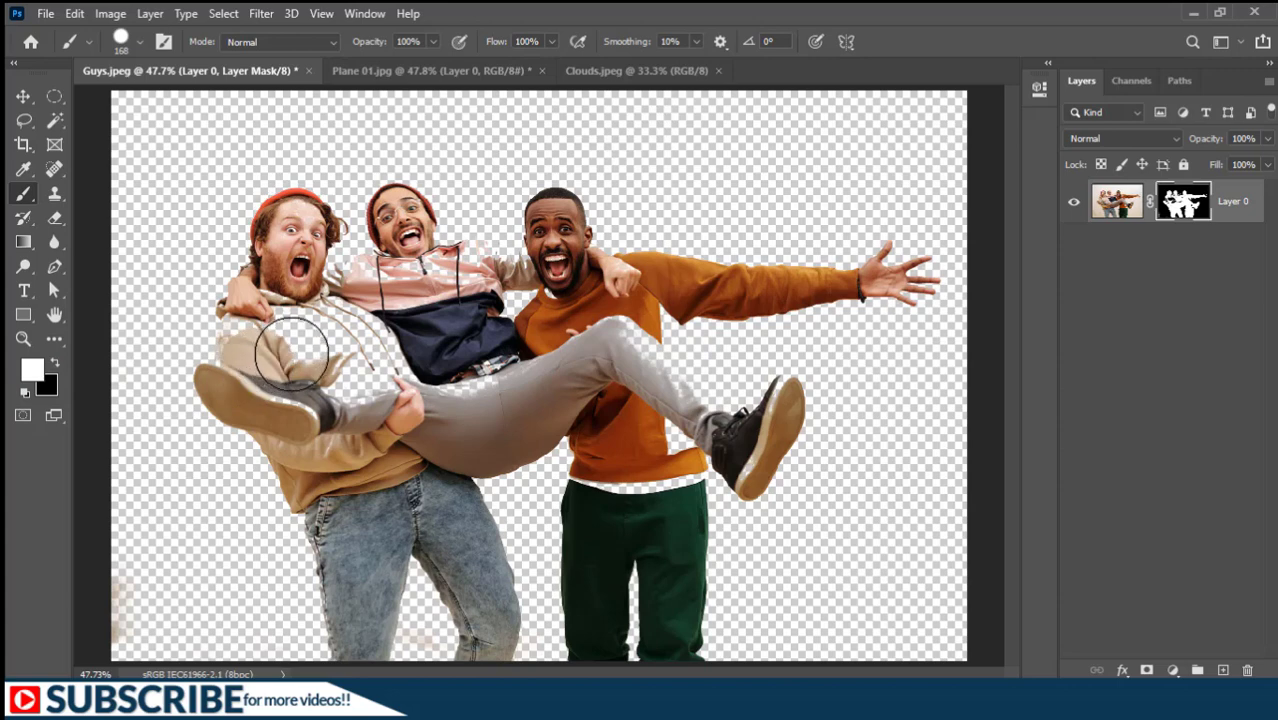
mouse_move(291, 352)
mouse_down()
mouse_move(401, 334)
mouse_move(389, 374)
mouse_move(307, 407)
mouse_move(318, 429)
mouse_move(339, 432)
mouse_move(478, 387)
mouse_move(517, 358)
mouse_move(605, 330)
mouse_up()
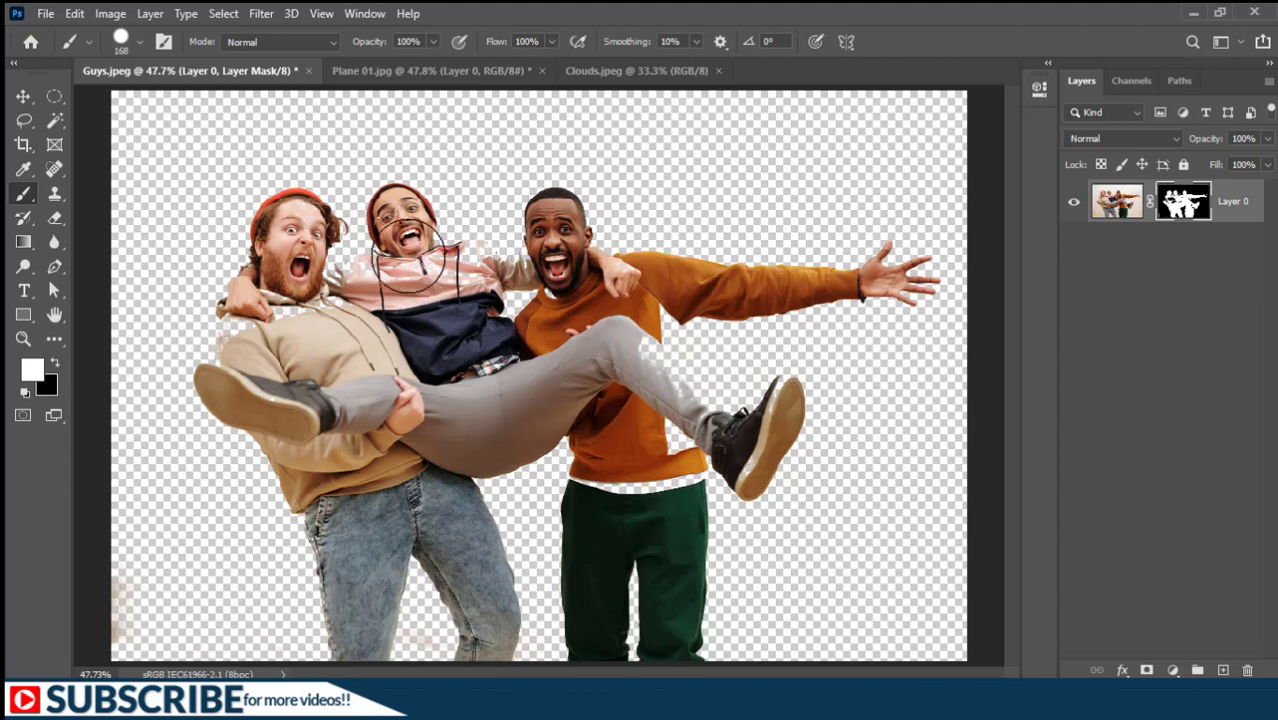
mouse_move(409, 256)
mouse_down()
mouse_move(423, 277)
mouse_move(449, 273)
mouse_move(422, 305)
mouse_move(271, 328)
mouse_move(277, 357)
mouse_move(320, 385)
mouse_up()
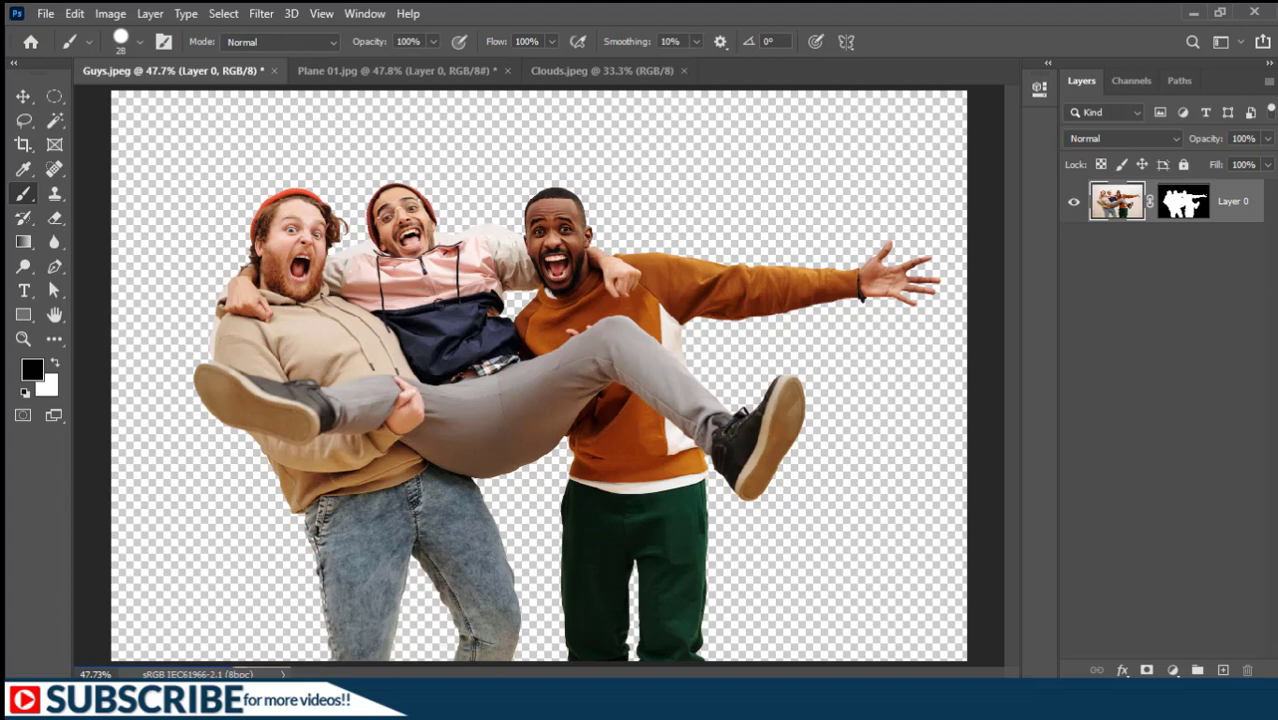
Add a light violet-blue Solid Color fill layer with hue 236° and place it beneath the masked photo layer.
click(1174, 670)
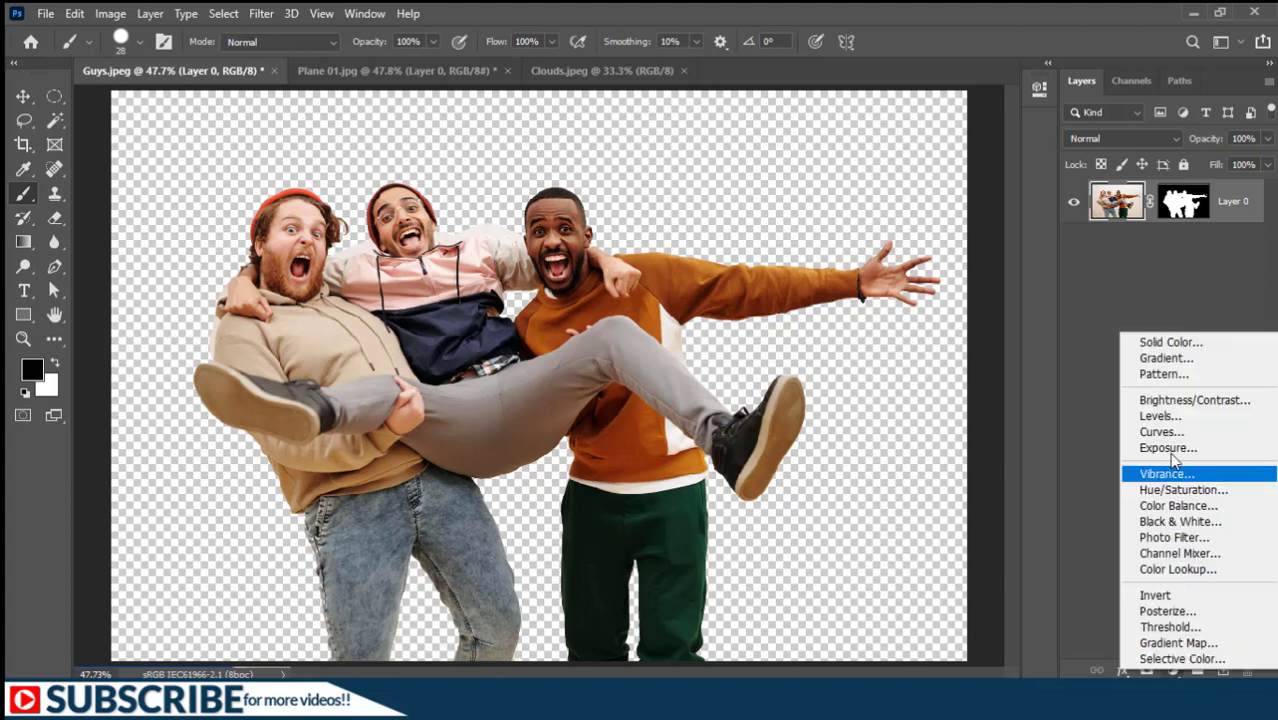
click(1171, 344)
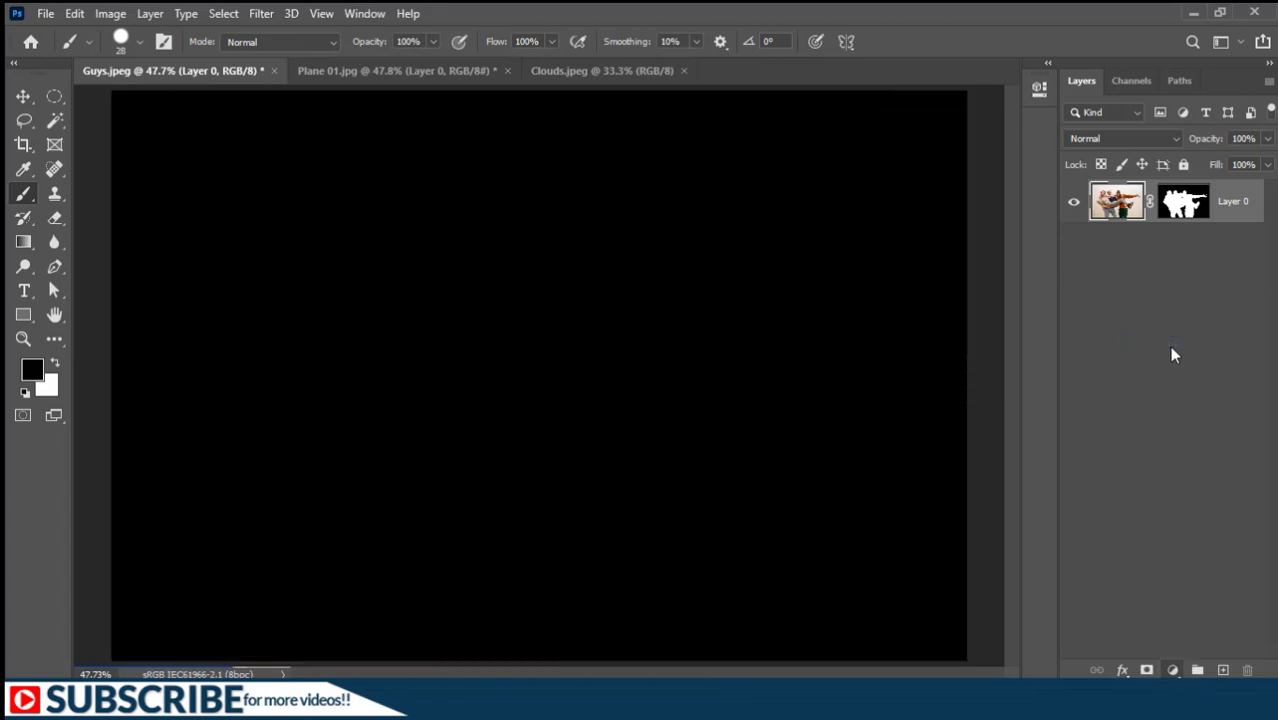
click(756, 411)
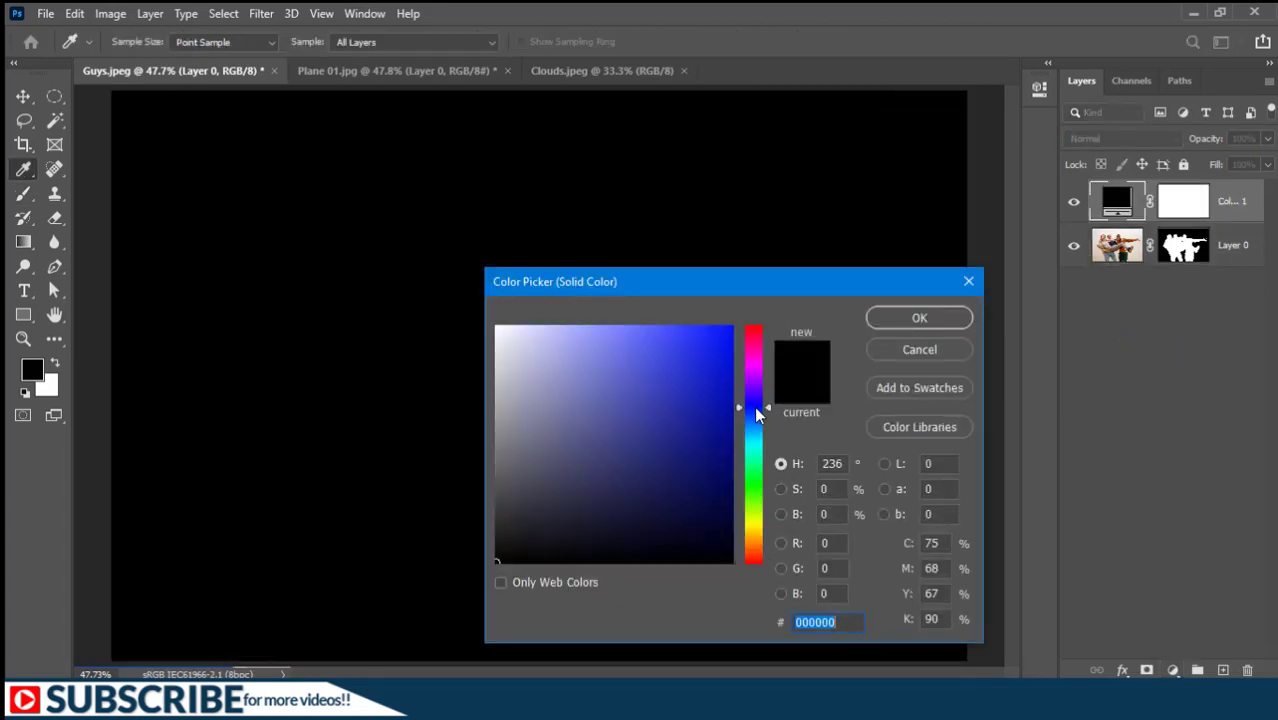
click(658, 355)
click(620, 340)
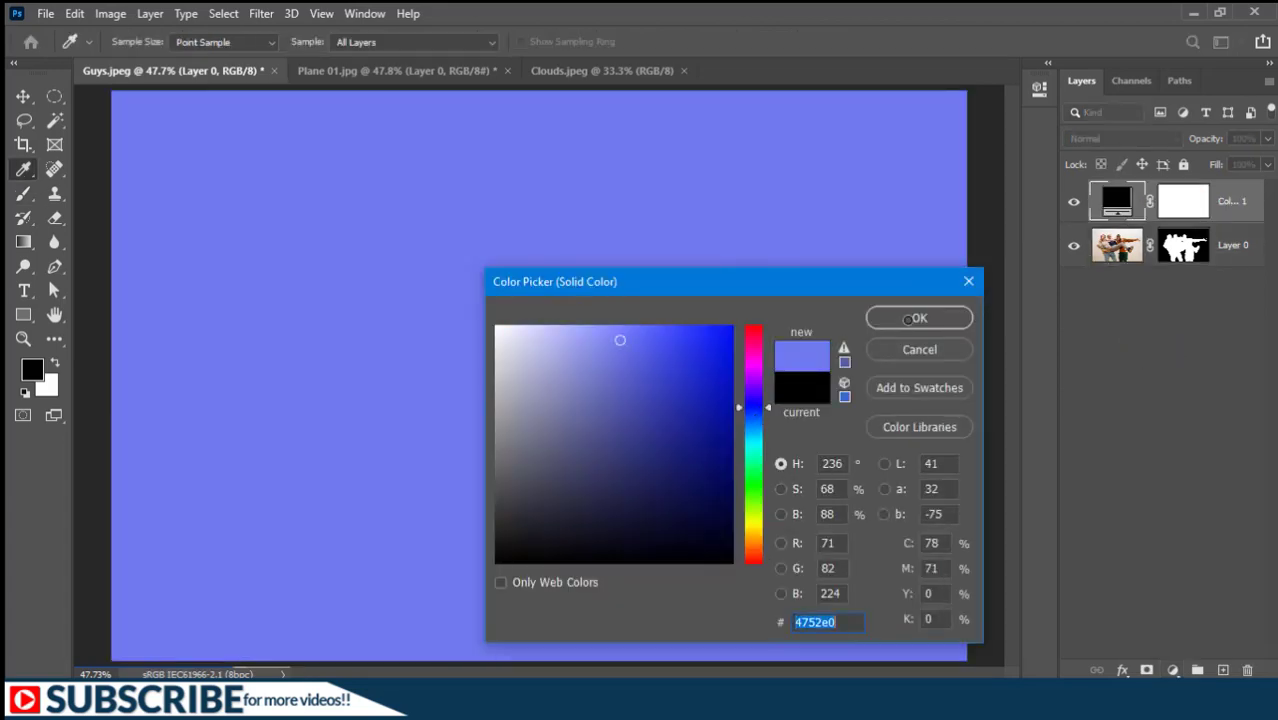
click(912, 319)
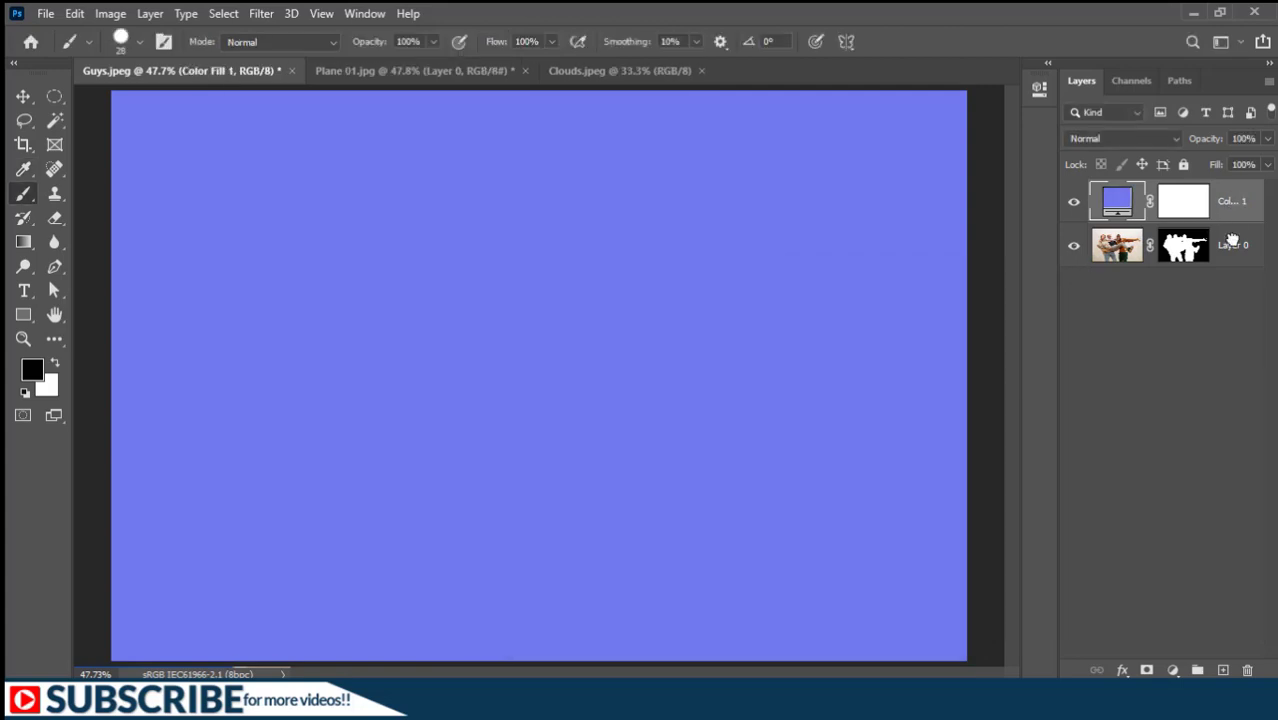
drag(1232, 242, 1232, 268)
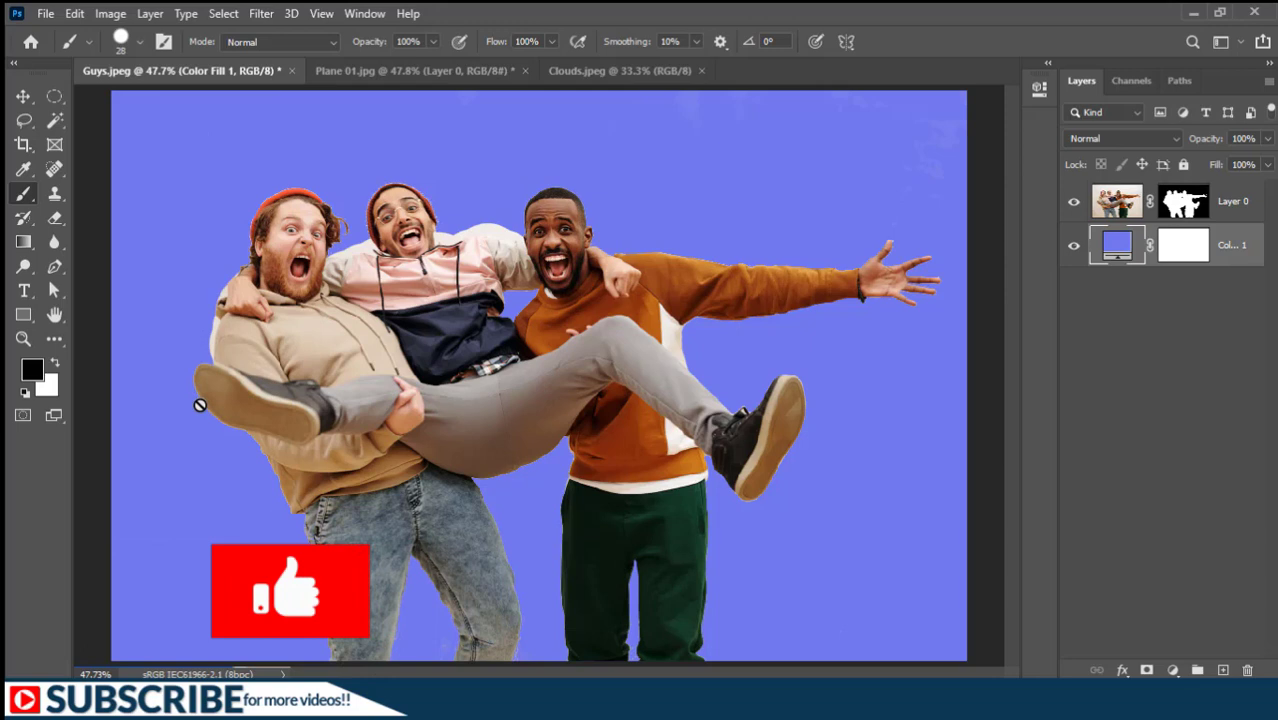
Switch to Plane 01.jpg after a look at Clouds.jpeg, start a Color Range selection and disable Invert.
click(396, 73)
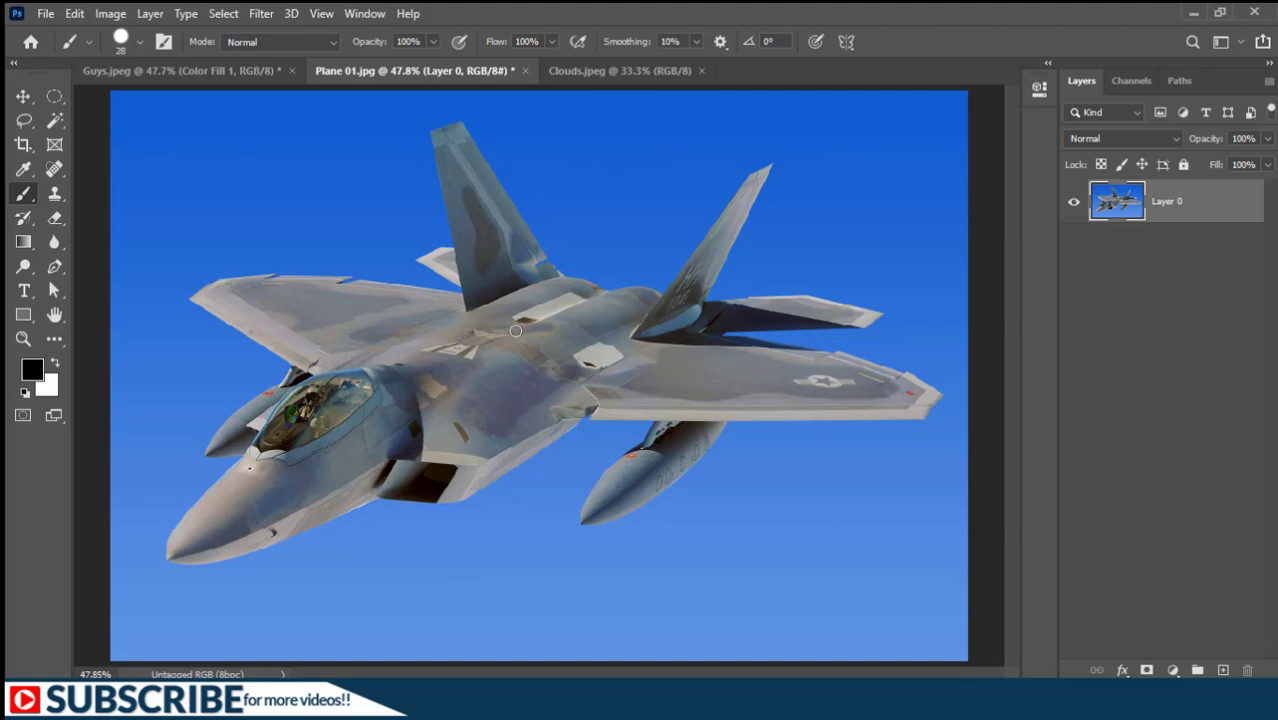
click(610, 78)
key(ctrl+0)
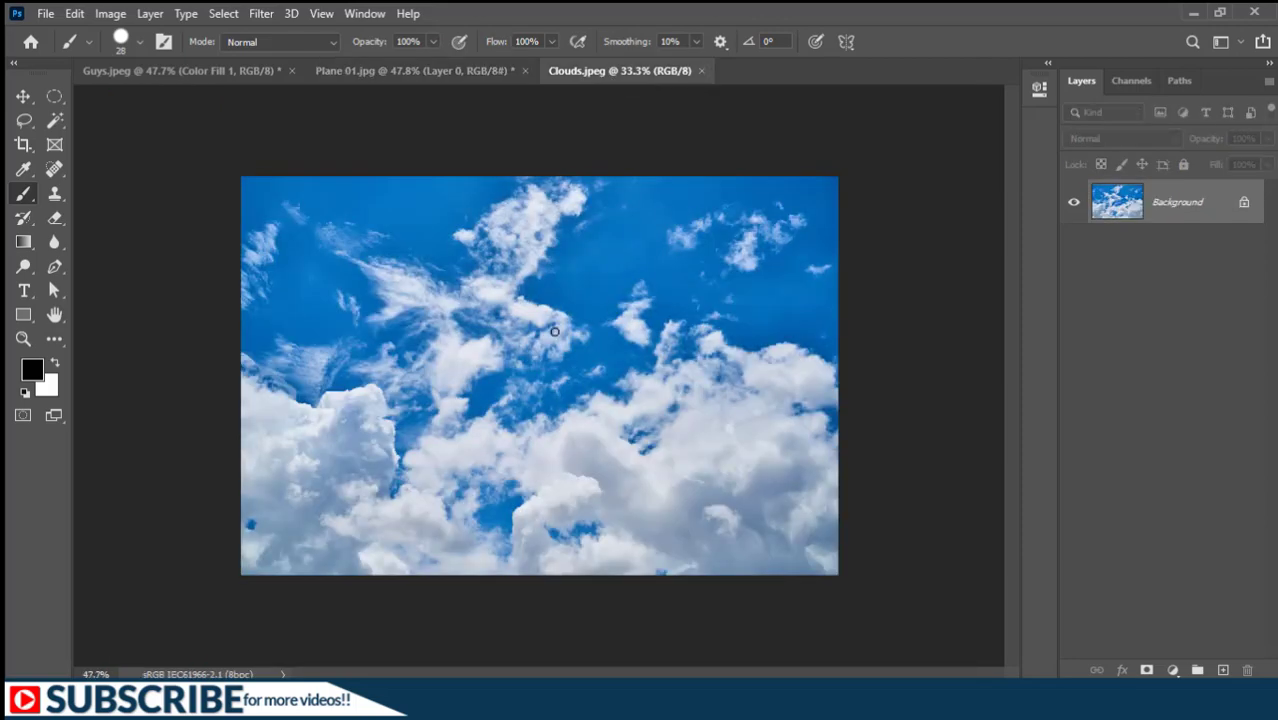
click(415, 71)
click(212, 14)
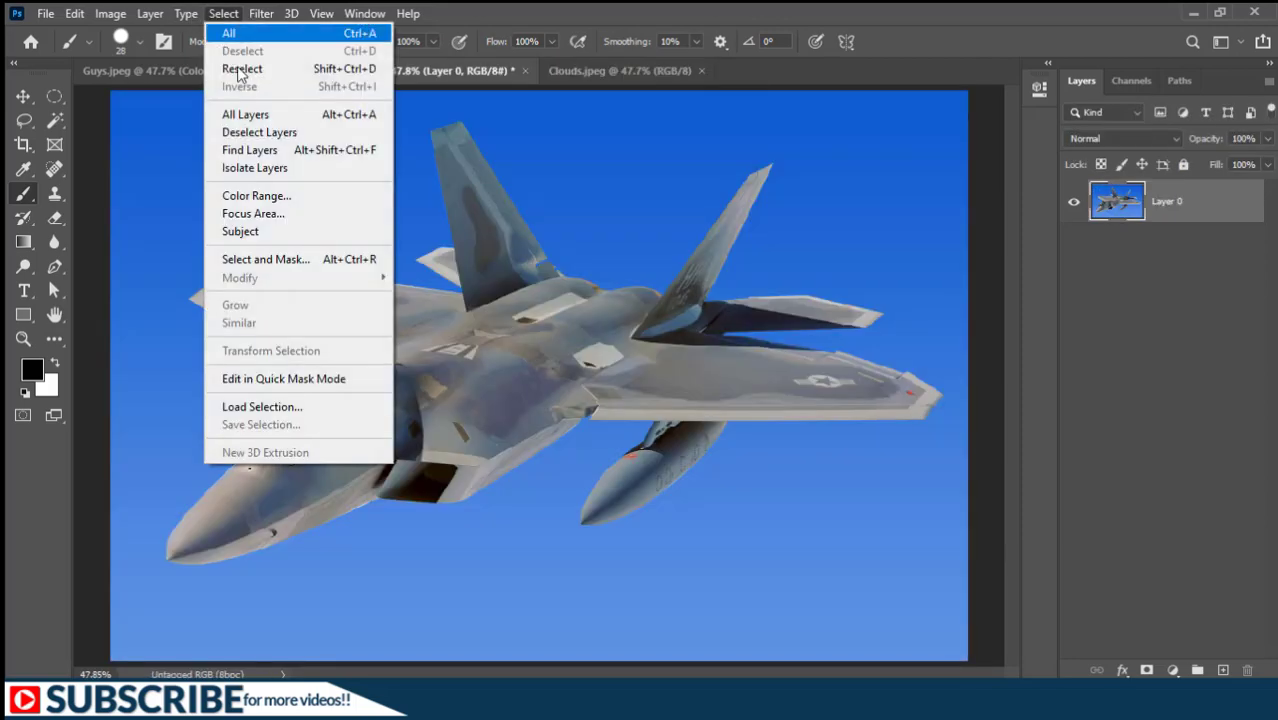
click(262, 197)
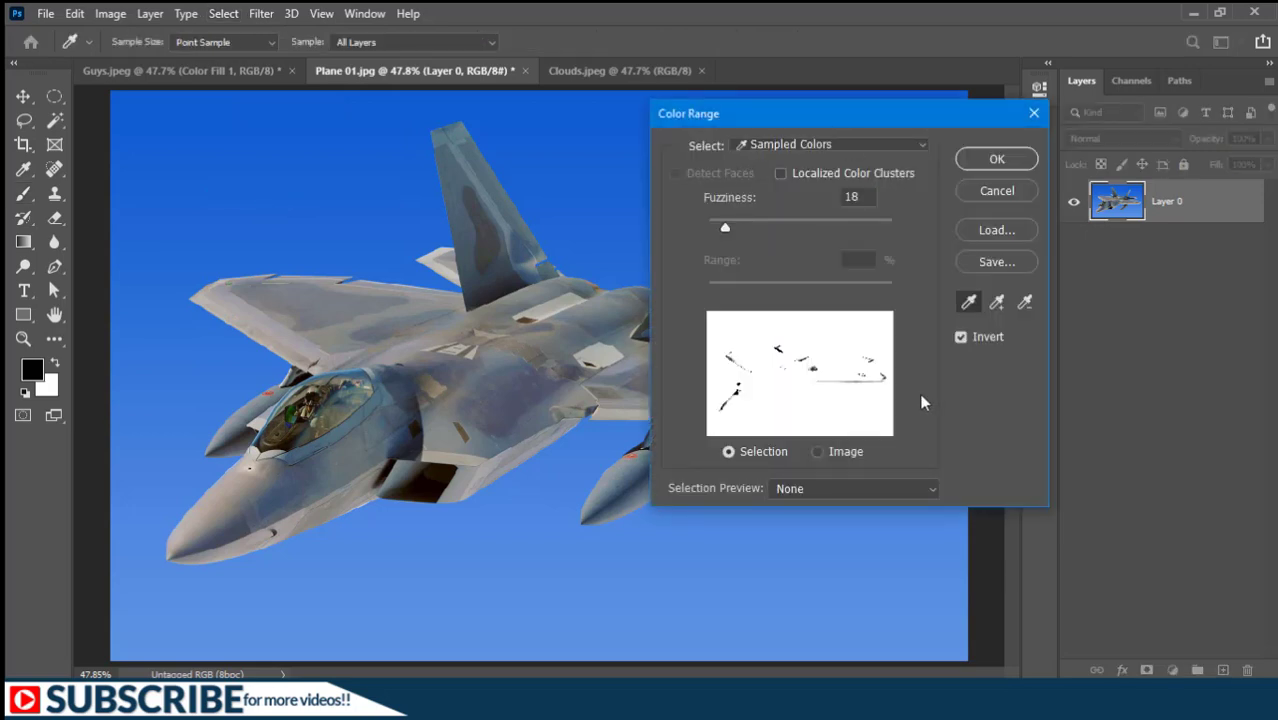
click(960, 337)
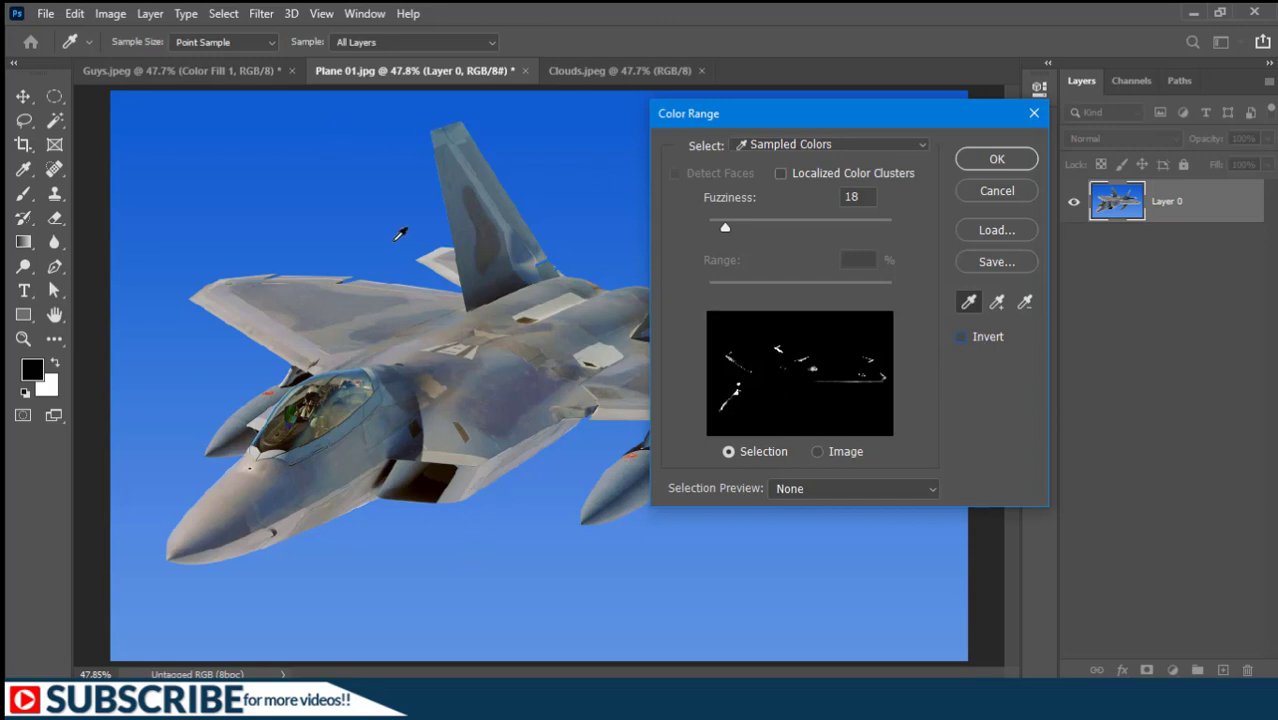
Sample the upper sky, add the sky tones down to the lower edge, and apply the Color Range selection.
click(362, 127)
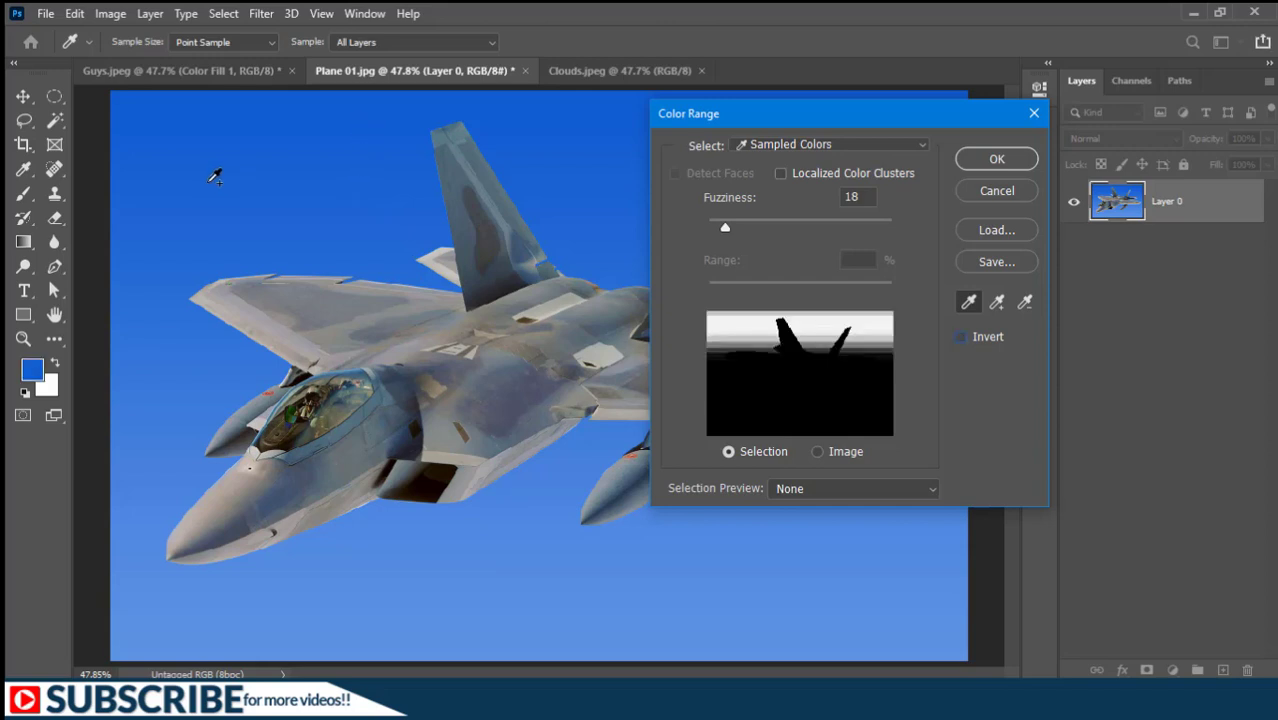
mouse_move(209, 183)
mouse_down()
mouse_move(154, 292)
mouse_move(123, 483)
mouse_move(146, 590)
mouse_up()
click(765, 599)
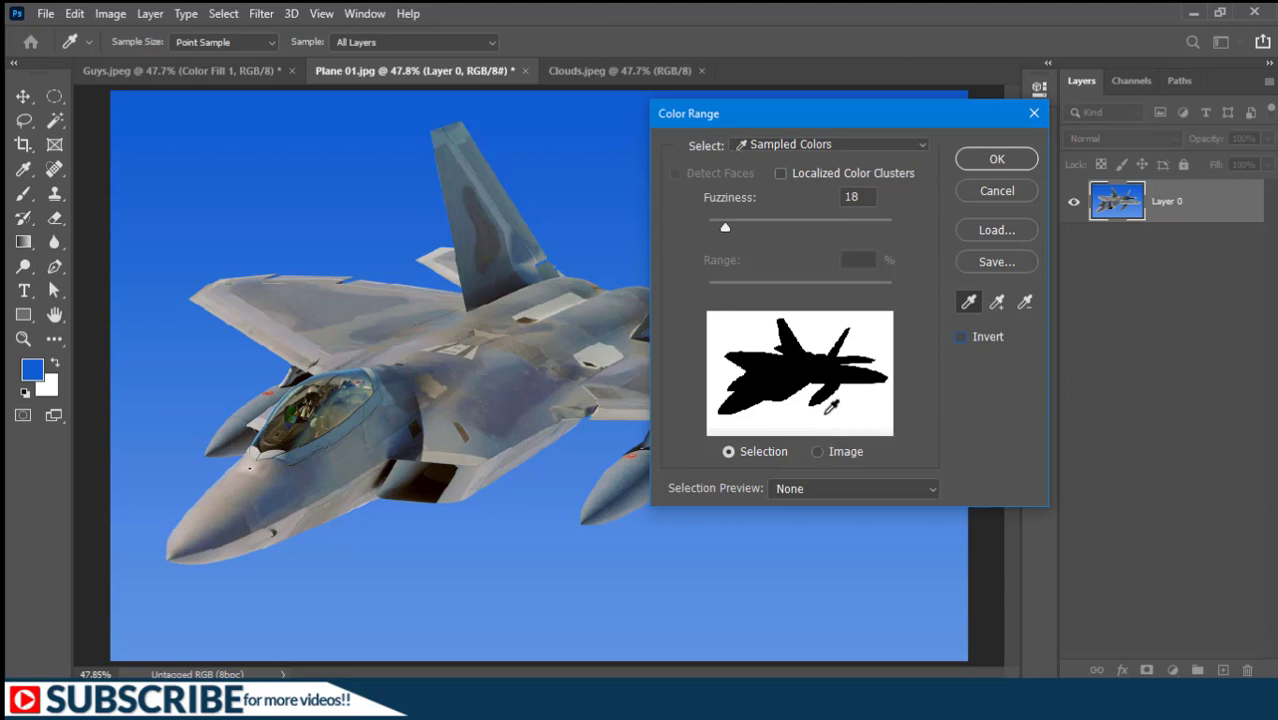
click(990, 160)
key(b)
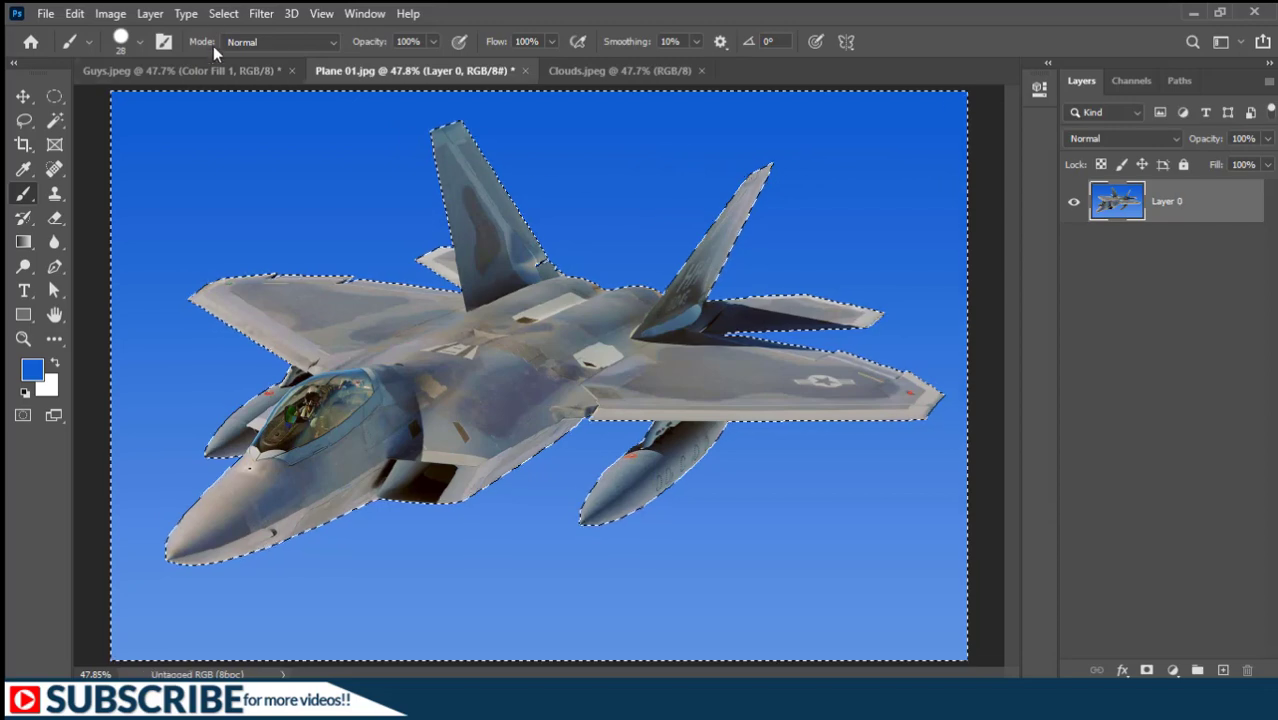
Invert the sky selection and mask the layer so that only the jet shows.
click(223, 13)
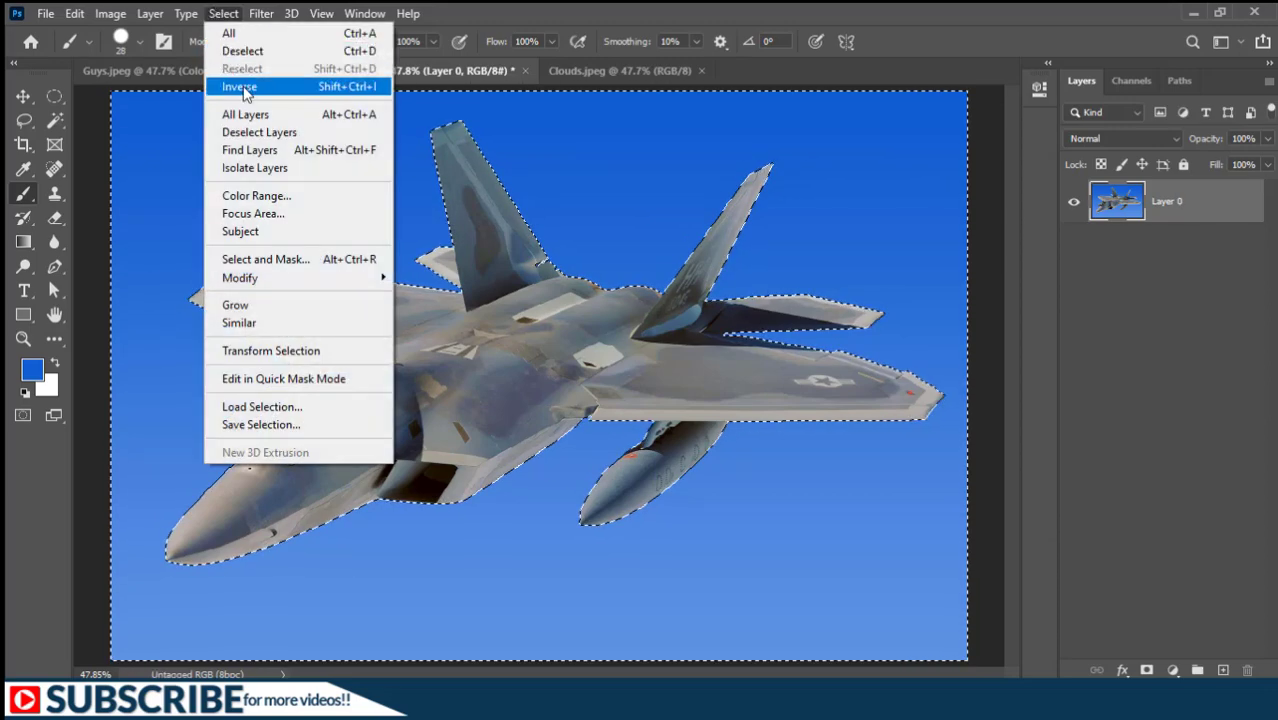
click(244, 88)
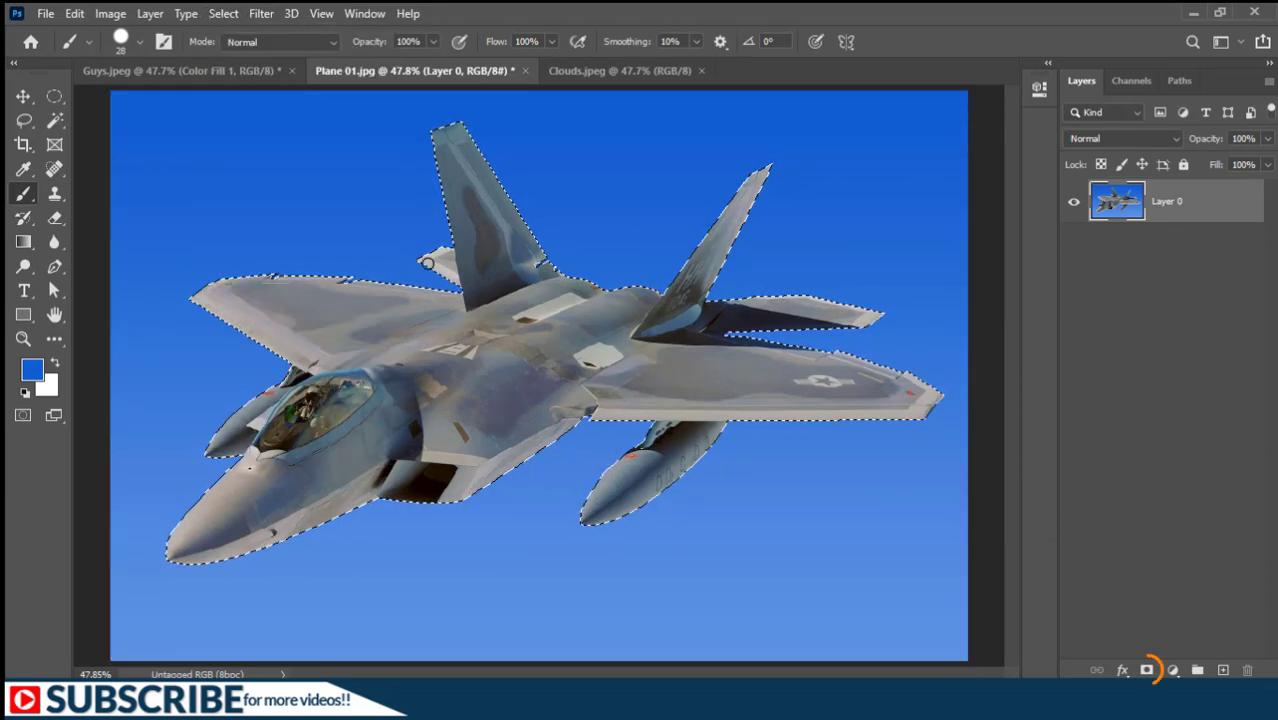
click(1148, 670)
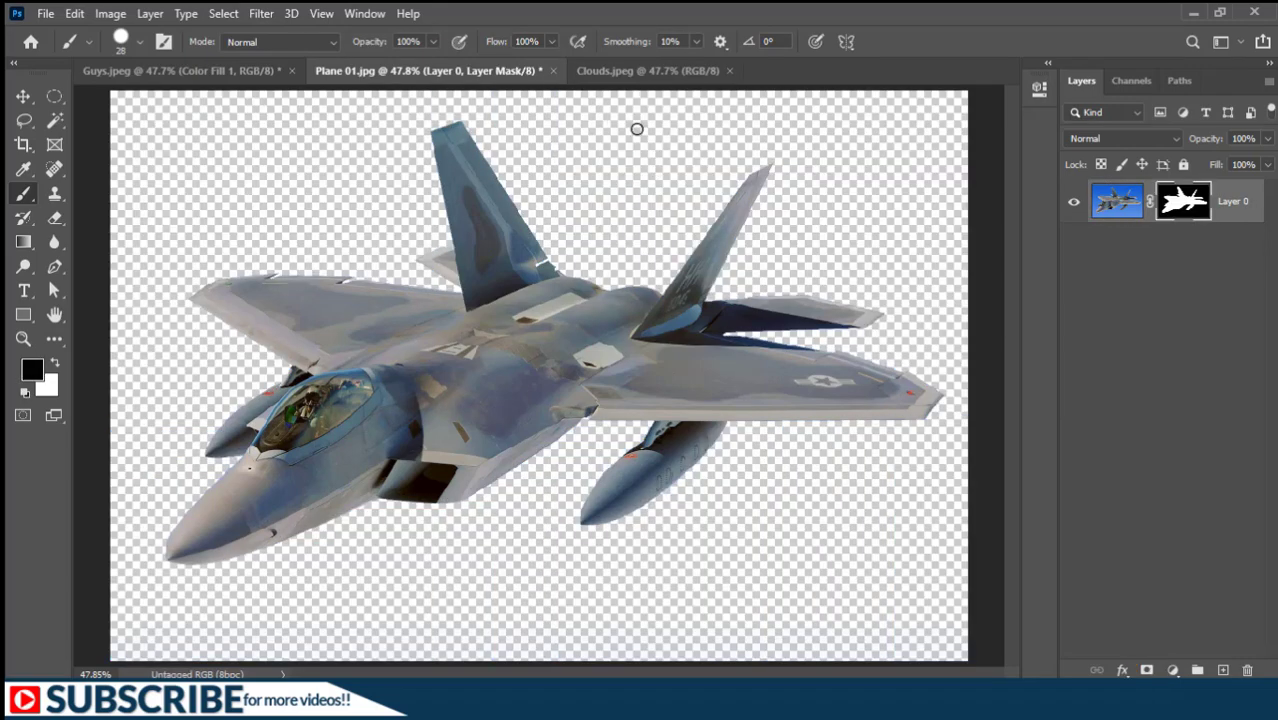
Duplicate the Background layer of Clouds.jpeg into Plane 01.jpg and place it beneath the masked jet layer.
click(635, 71)
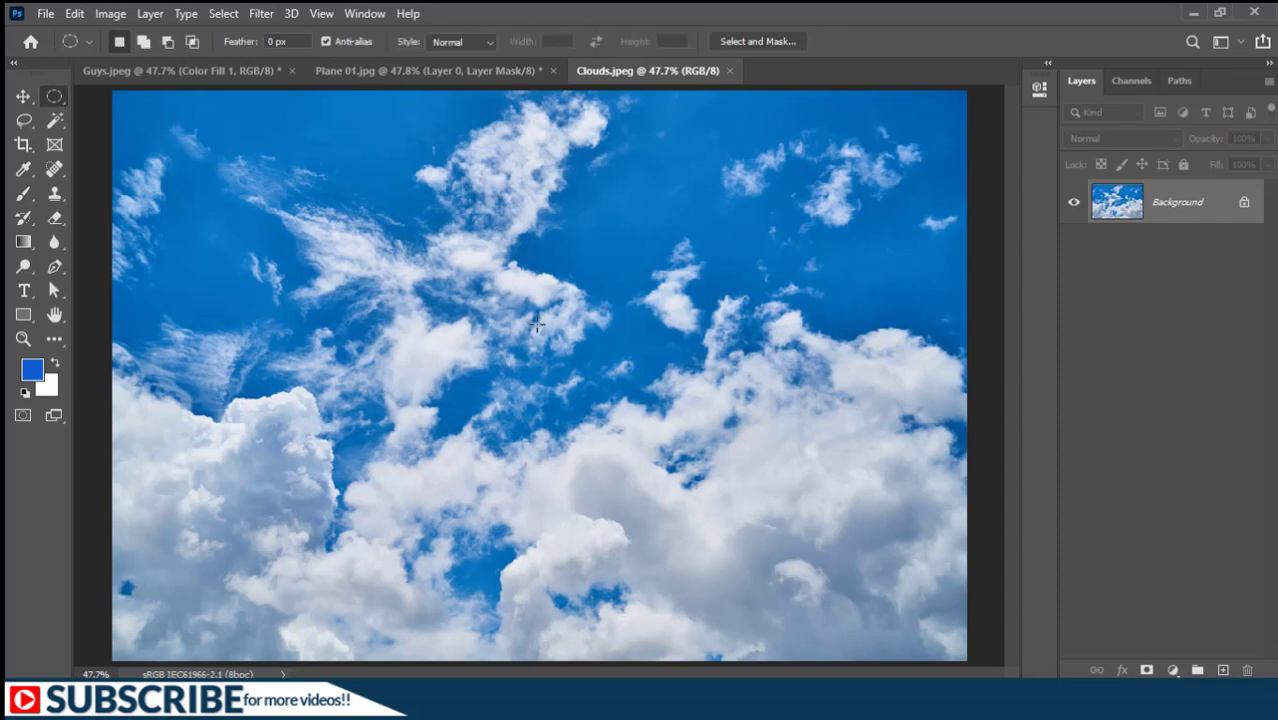
right_click(475, 261)
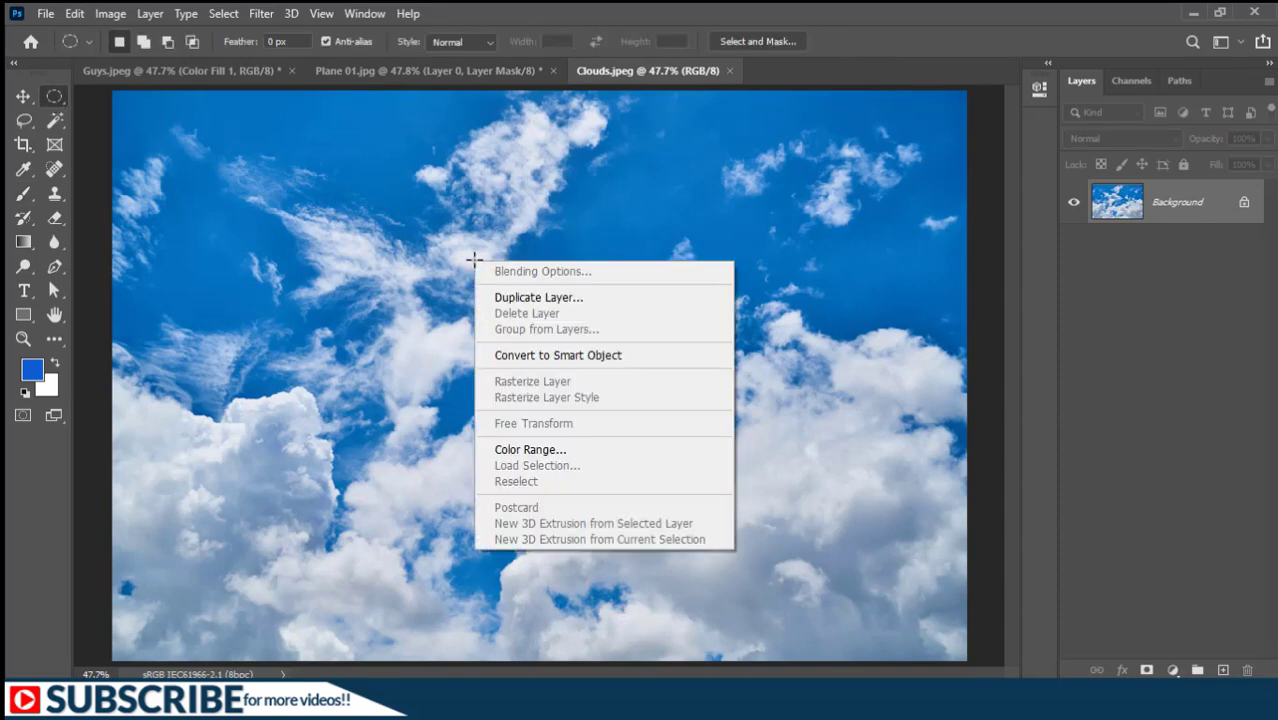
click(527, 297)
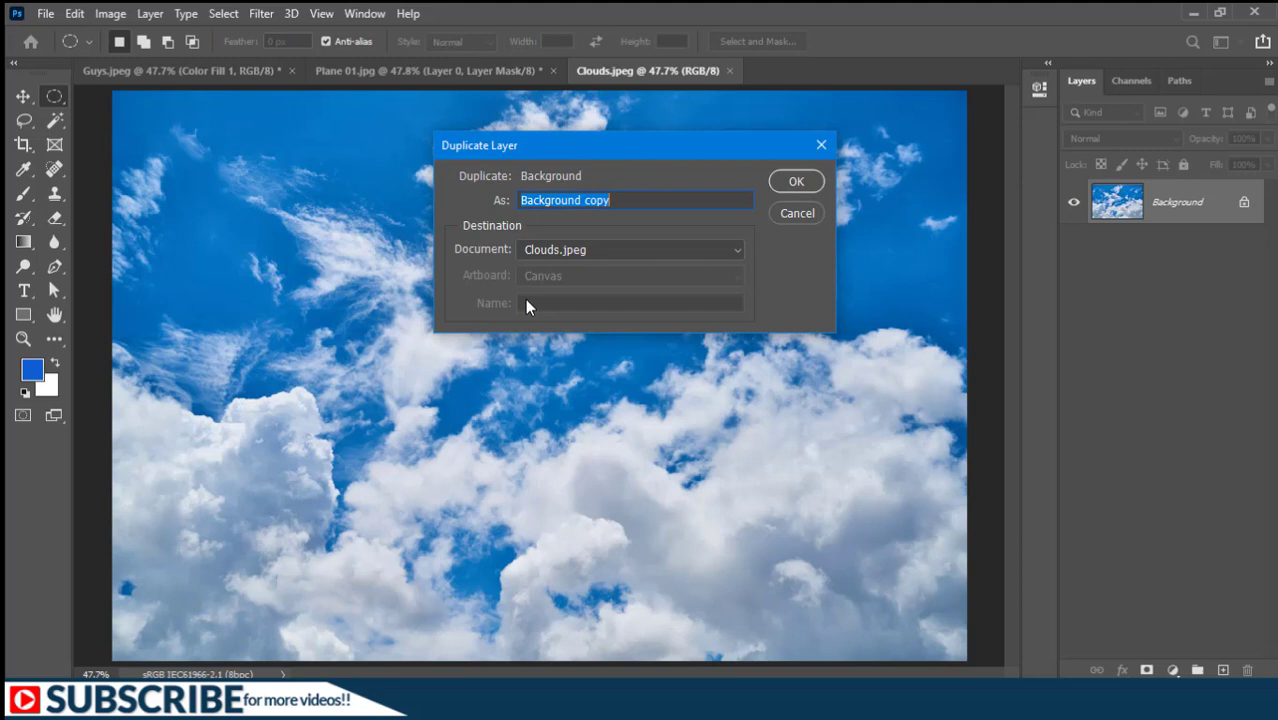
text(Clouds)
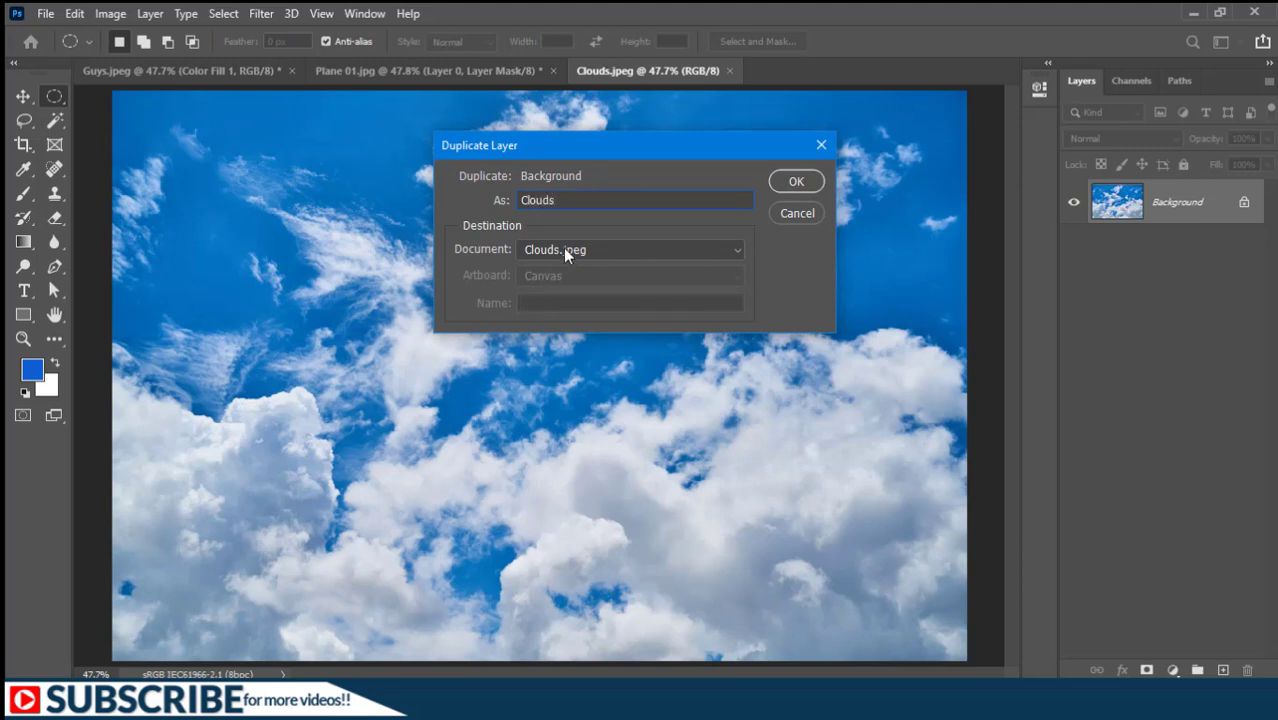
click(565, 251)
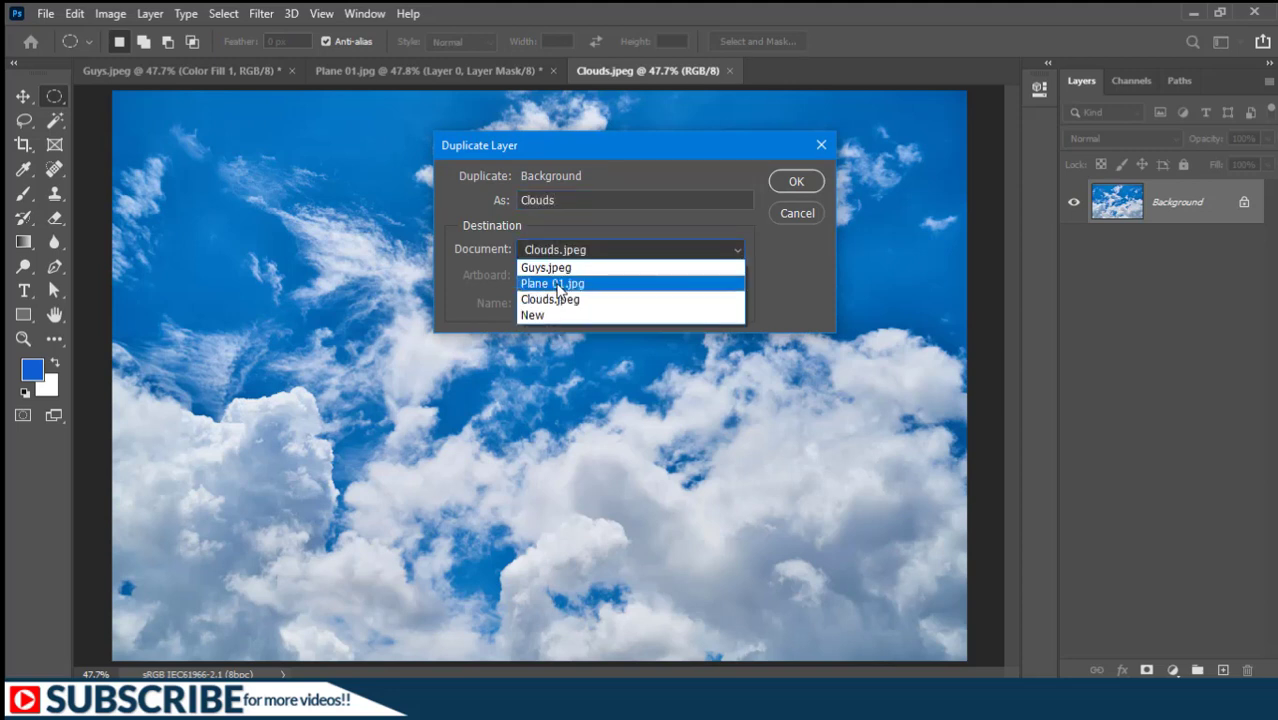
click(558, 285)
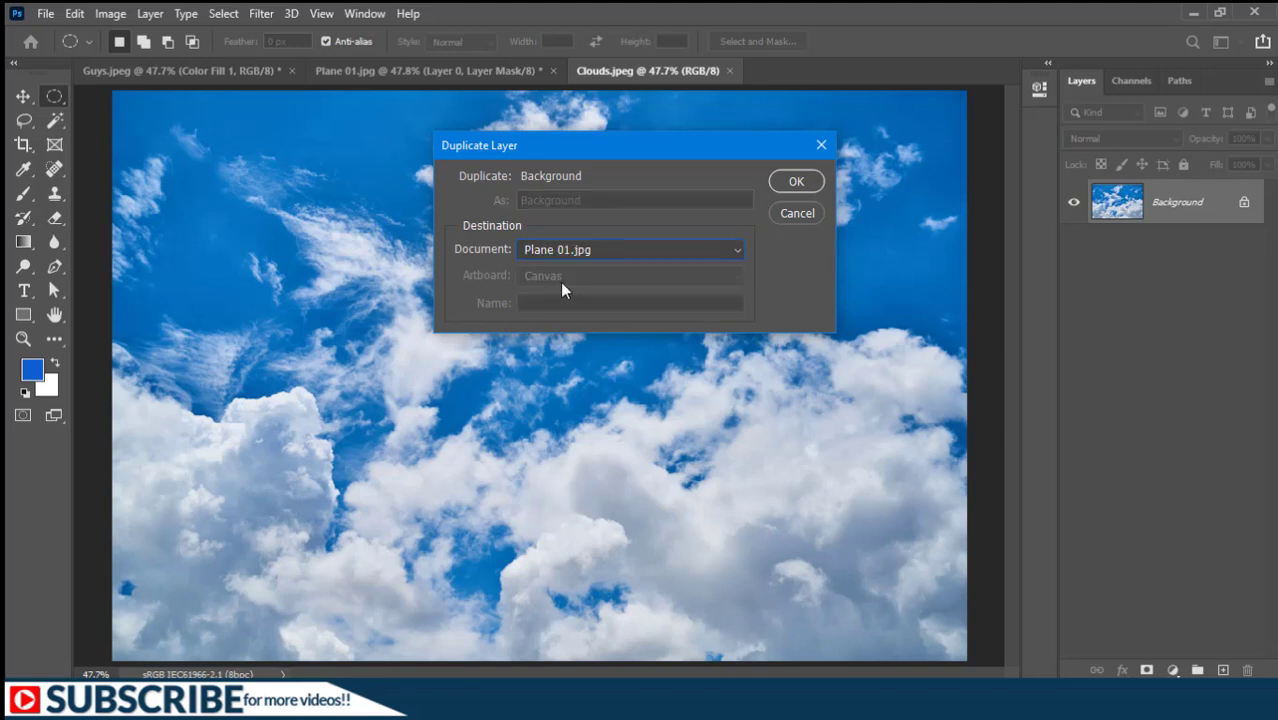
click(796, 184)
click(487, 76)
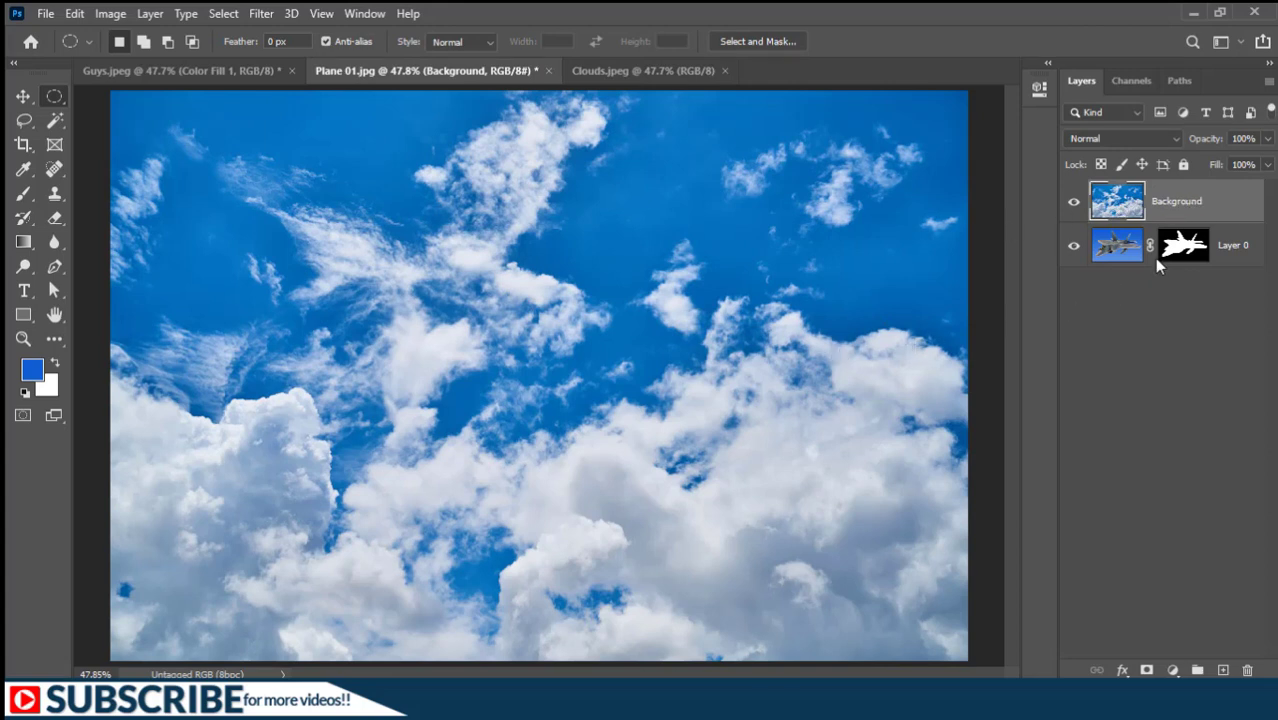
drag(1205, 210, 1201, 270)
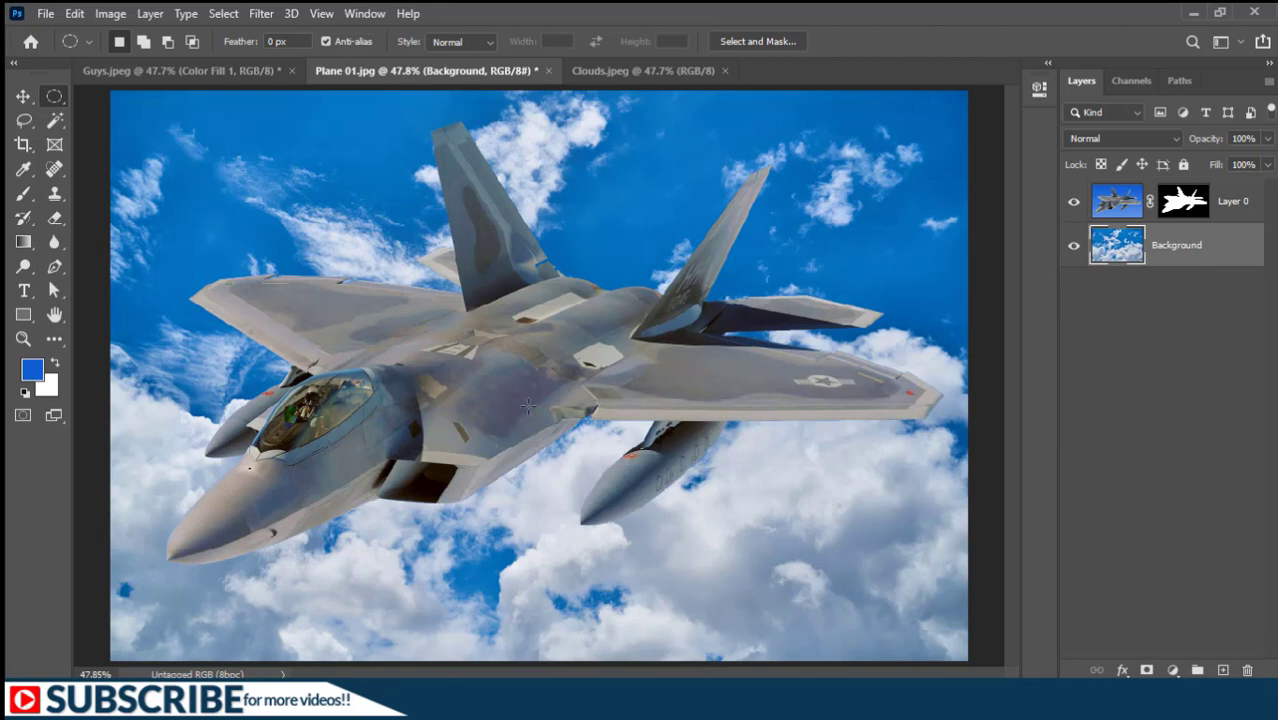